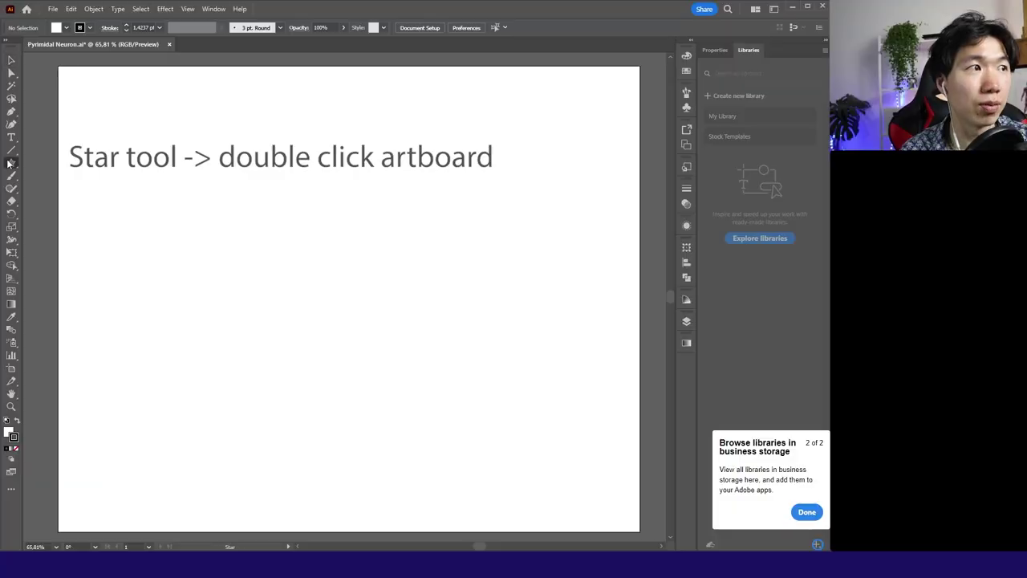
# Create a 3-point star with 25 px and 50 px radii in the upper artboard area and rotate it 180°
pyautogui.doubleClick(290, 207)
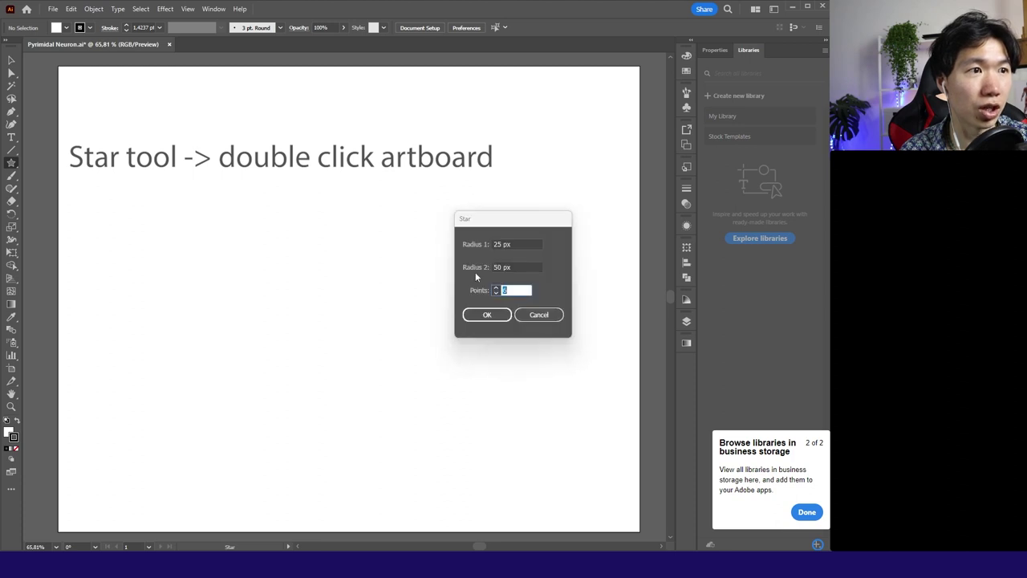
pyautogui.write('3')
pyautogui.press('Return')
pyautogui.click(12, 60)
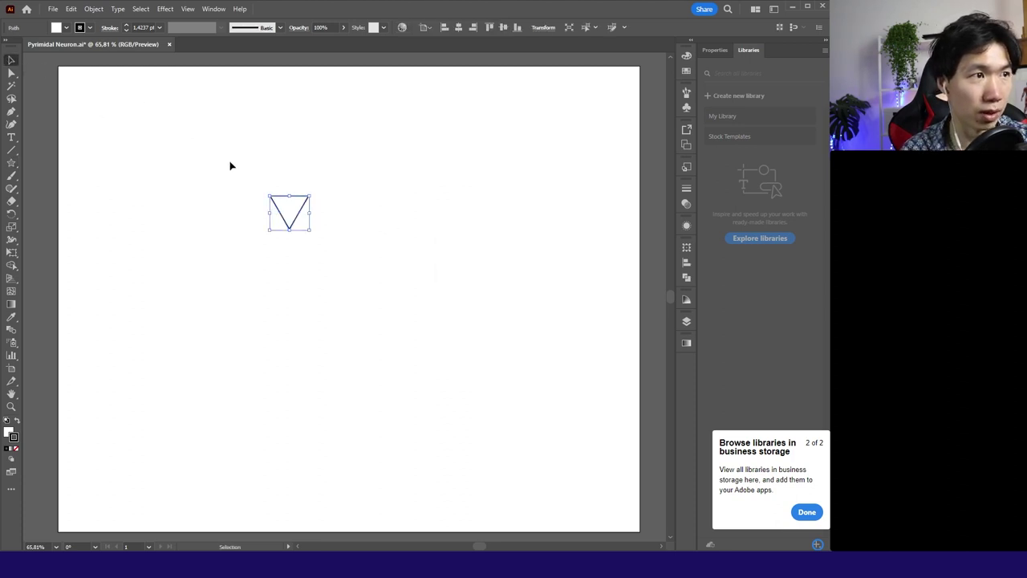
pyautogui.doubleClick(12, 213)
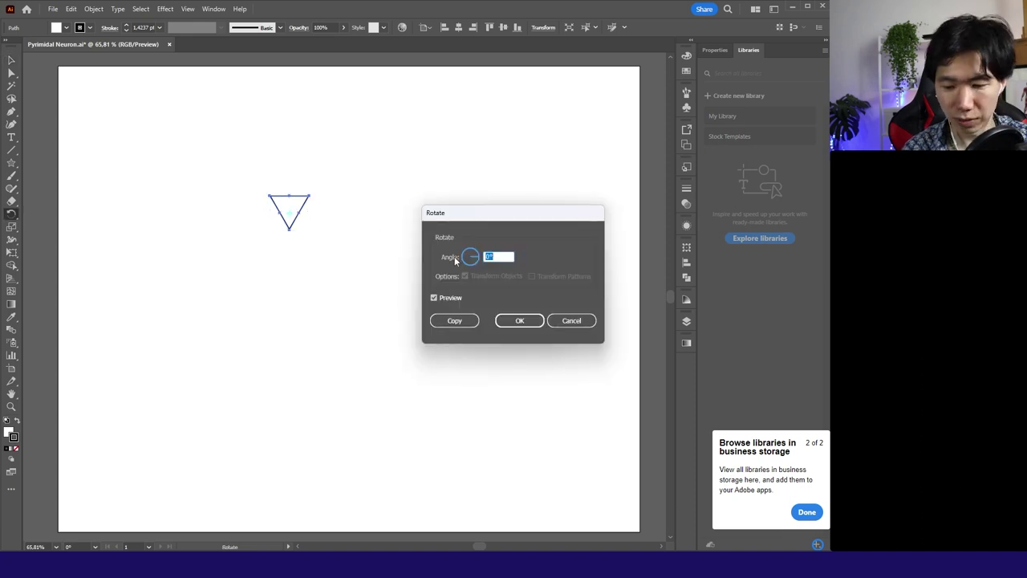
pyautogui.write('180')
pyautogui.press('Return')
# Draw a small circle inside the lower part of the triangle with the Ellipse tool
pyautogui.press('l')
pyautogui.moveTo(238, 174); pyautogui.dragTo(288, 258)
pyautogui.click(11, 60)
# Align the circle and the triangle on their vertical centres and save the document
pyautogui.hotkey('ctrl', '1')
pyautogui.hotkey('ctrl', '=')
pyautogui.hotkey('ctrl', '=')
pyautogui.hotkey('ctrl', 'a')
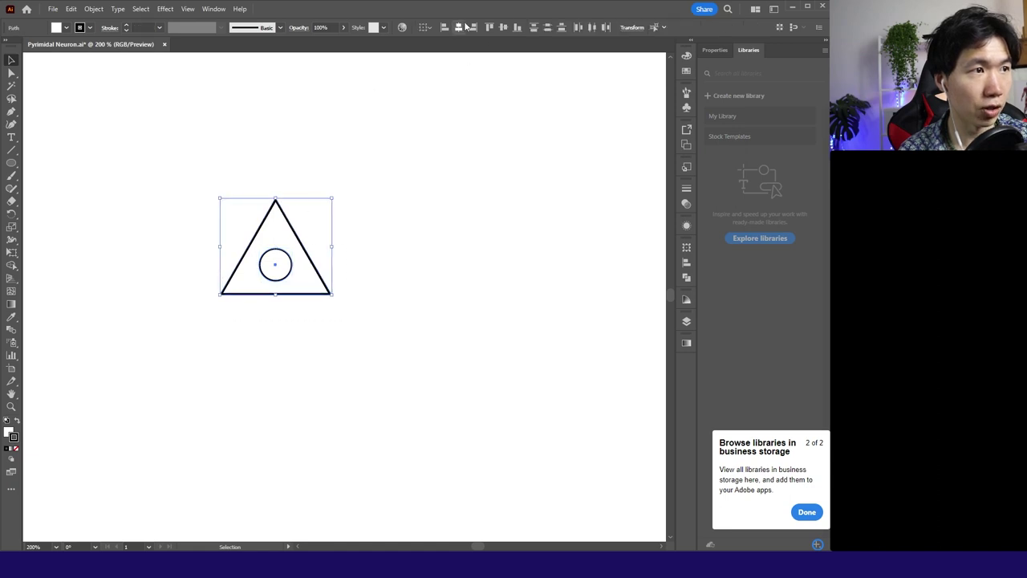
pyautogui.click(500, 29)
pyautogui.click(390, 212)
pyautogui.scroll(-1, 390, 212)
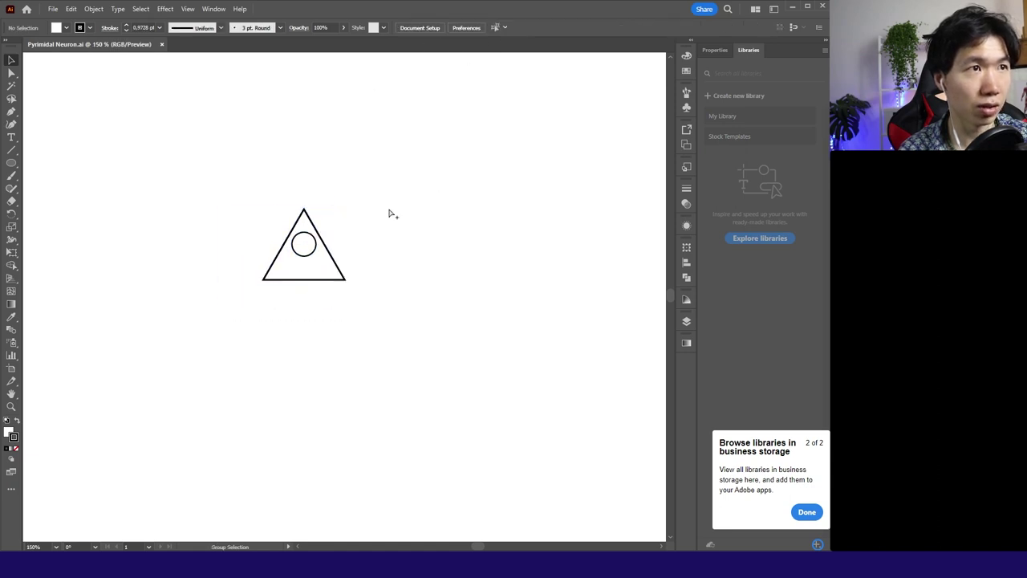
pyautogui.hotkey('ctrl', 's')
# Move the circle slightly lower inside the triangle and enlarge the triangle a little around it
pyautogui.moveTo(314, 245); pyautogui.dragTo(316, 253)
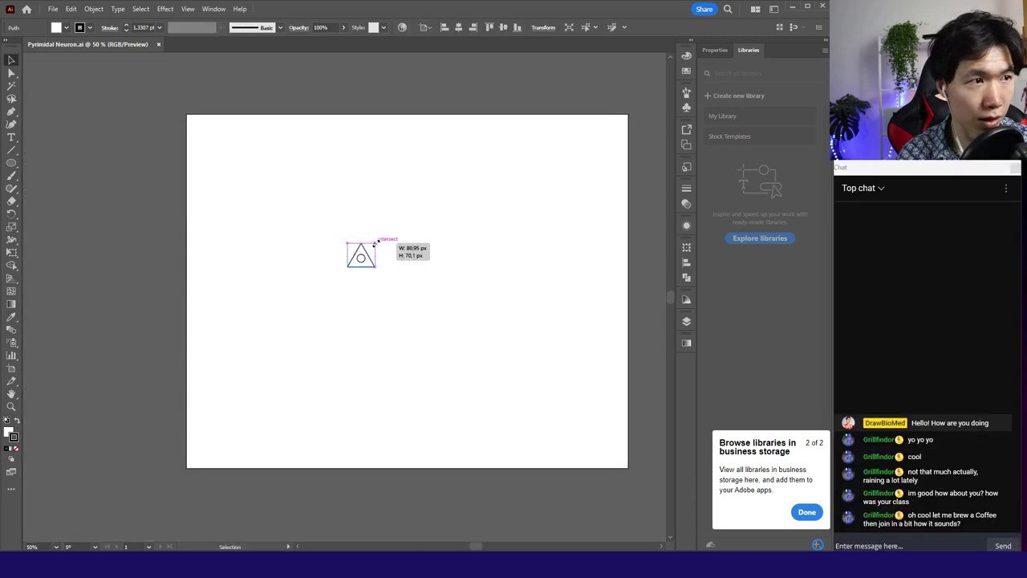
pyautogui.moveTo(377, 244); pyautogui.dragTo(380, 240)
pyautogui.click(490, 351)
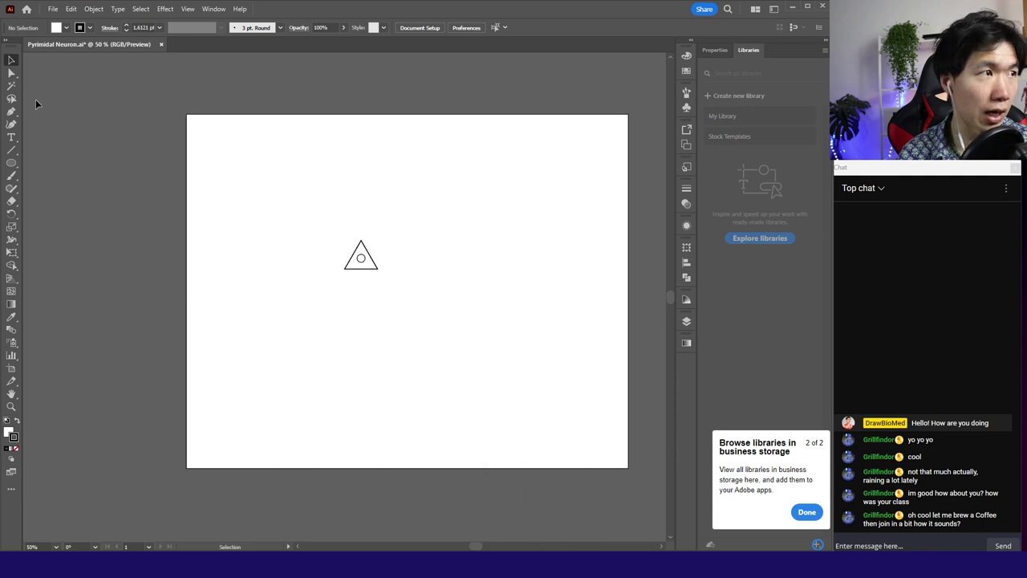
# Draw a straight vertical line up from the triangle's apex and check the pyramidal neurons reference image in the browser
pyautogui.click(12, 150)
pyautogui.moveTo(361, 240); pyautogui.dragTo(360, 148)
pyautogui.hotkey('alt', 'Tab')
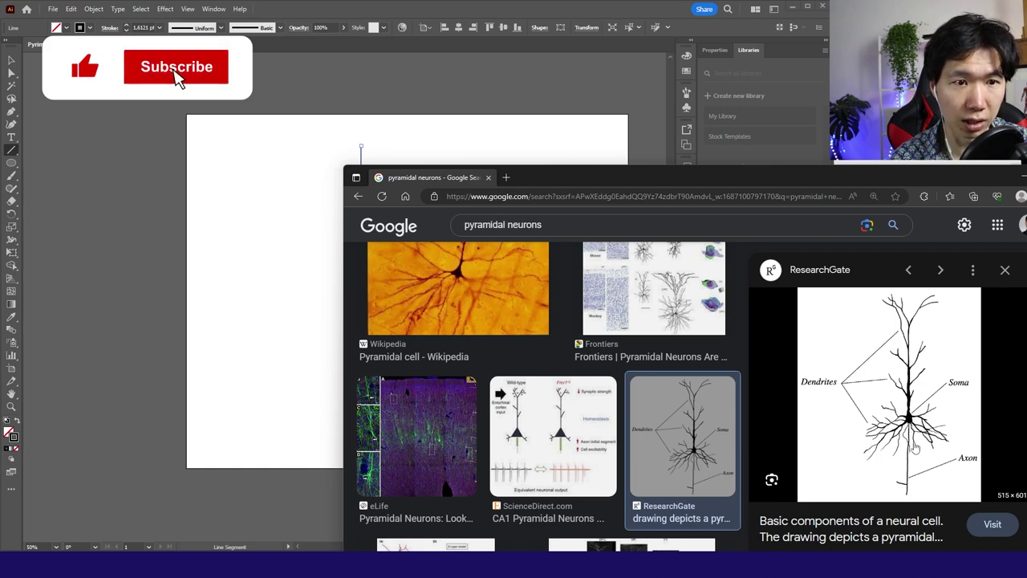
pyautogui.moveTo(724, 180); pyautogui.dragTo(1026, 81)
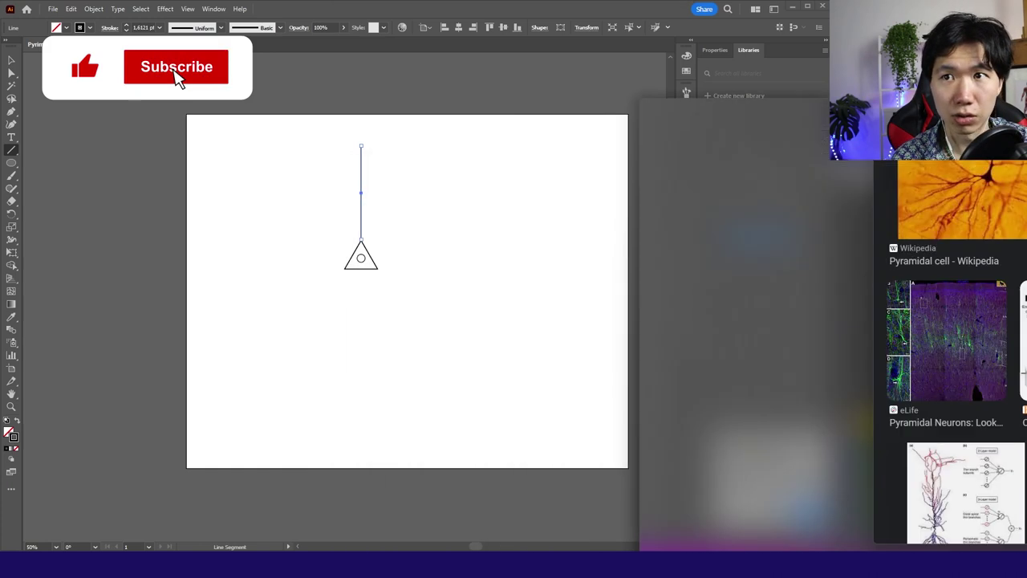
# Duplicate the vertical line below the middle of the triangle's base to form the axon
pyautogui.press('v')
pyautogui.moveTo(361, 193); pyautogui.dragTo(364, 335)
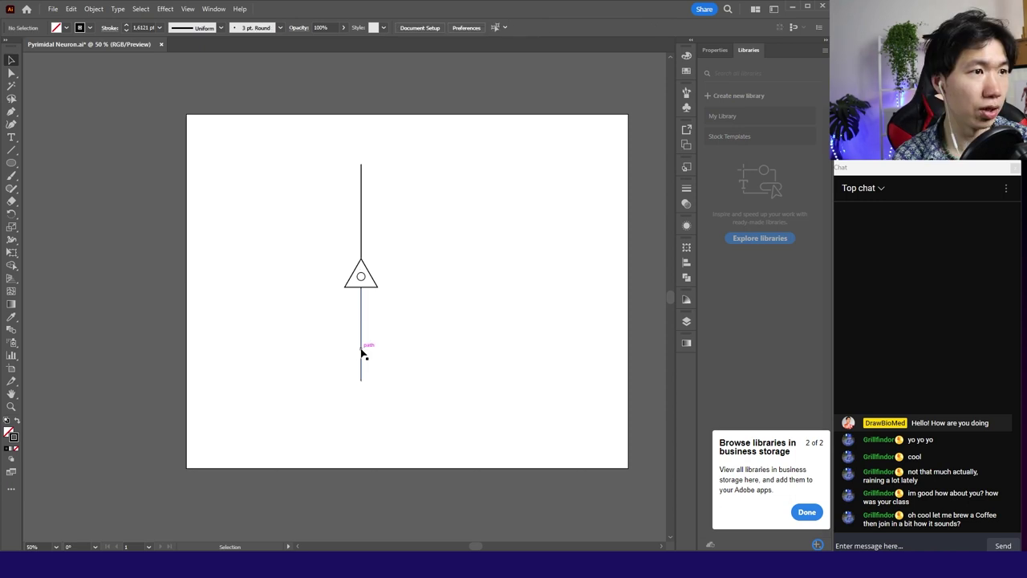
pyautogui.click(361, 350)
pyautogui.click(366, 225)
pyautogui.click(361, 219)
pyautogui.click(374, 320)
# Draw a curved dendrite outward and down from the triangle's lower right corner with the Pen tool and reshape its end
pyautogui.press('\\')
pyautogui.scroll(2, 375, 320)
pyautogui.scroll(2, 342, 274)
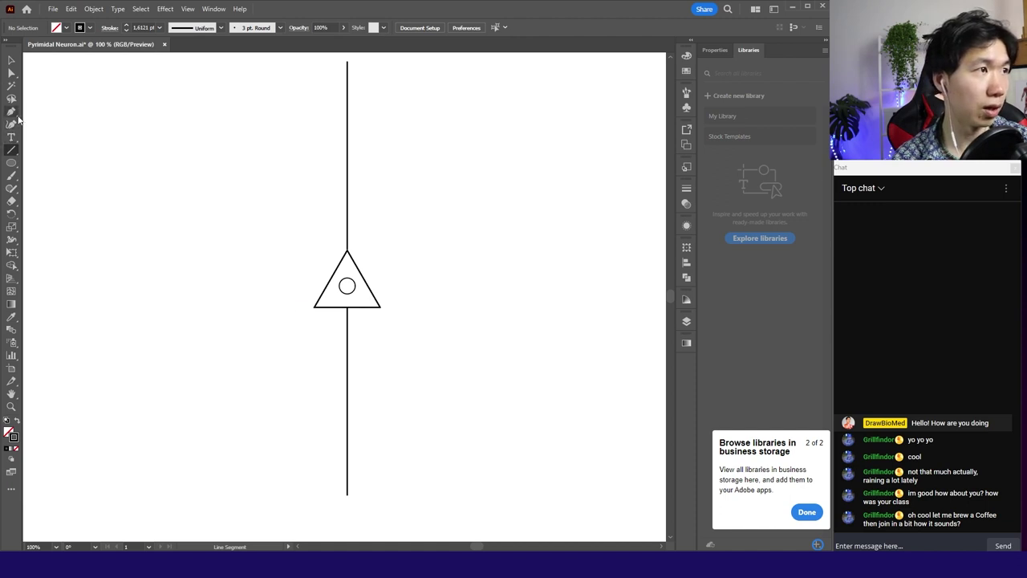
pyautogui.moveTo(15, 117); pyautogui.dragTo(40, 112)
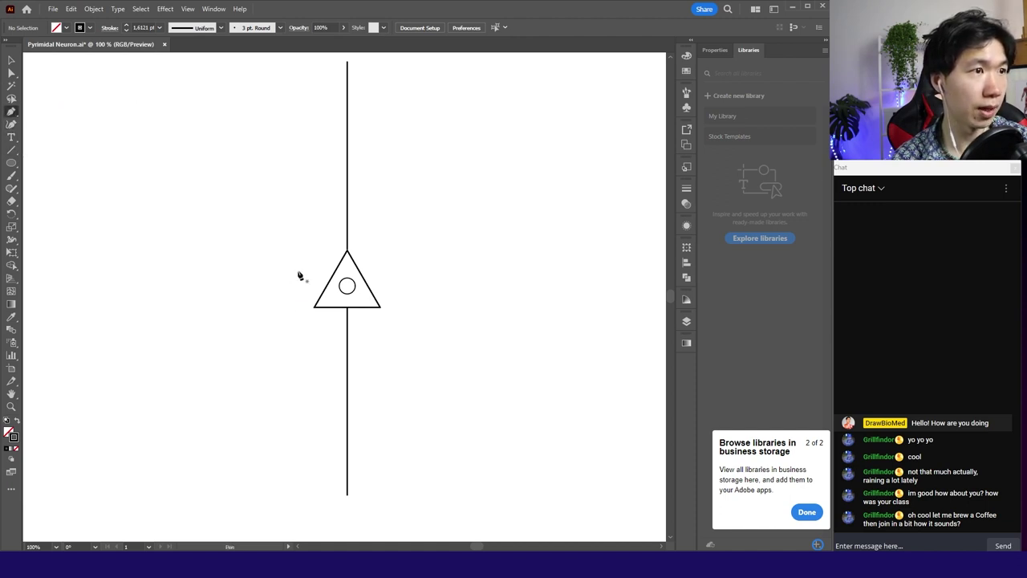
pyautogui.click(380, 307)
pyautogui.moveTo(422, 328); pyautogui.dragTo(441, 343)
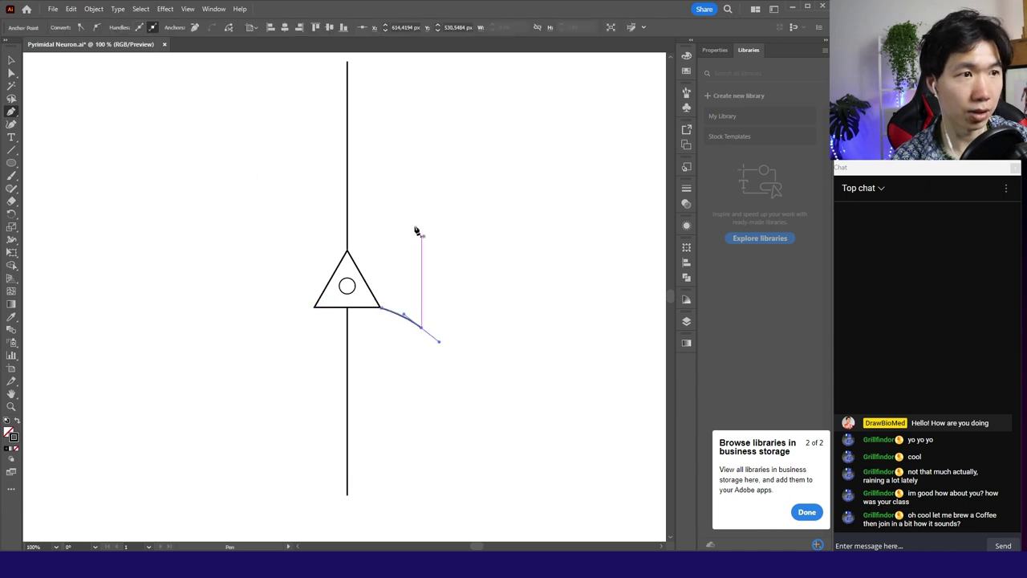
pyautogui.click(11, 72)
pyautogui.moveTo(403, 315)
pyautogui.mouseDown()
pyautogui.moveTo(404, 331)
pyautogui.moveTo(438, 344)
pyautogui.mouseUp()
pyautogui.click(414, 344)
pyautogui.click(437, 344)
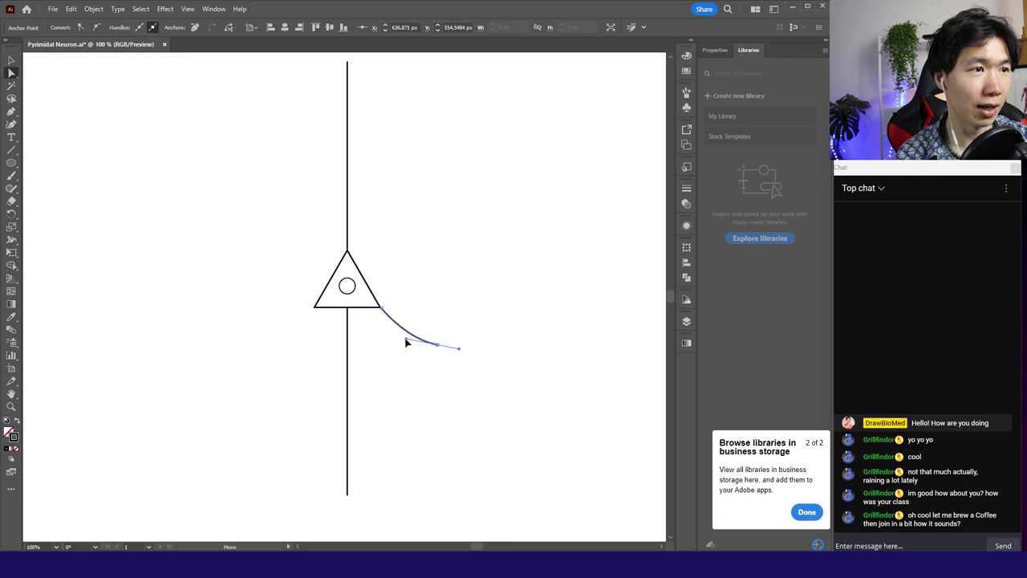
# Draw a matching curved dendrite outward and down from the triangle's lower left corner
pyautogui.press('p')
pyautogui.click(314, 307)
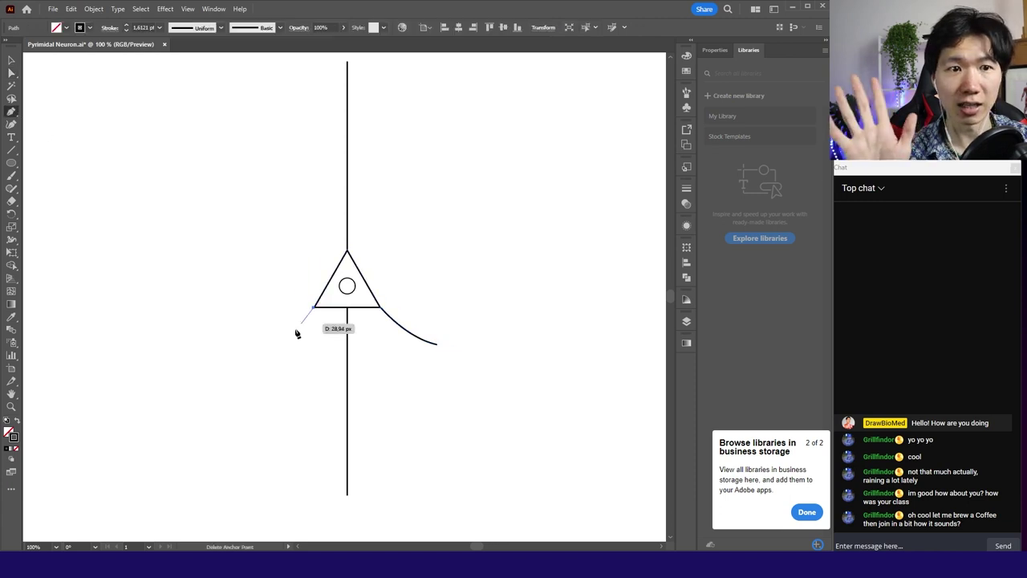
pyautogui.moveTo(237, 350); pyautogui.dragTo(200, 360)
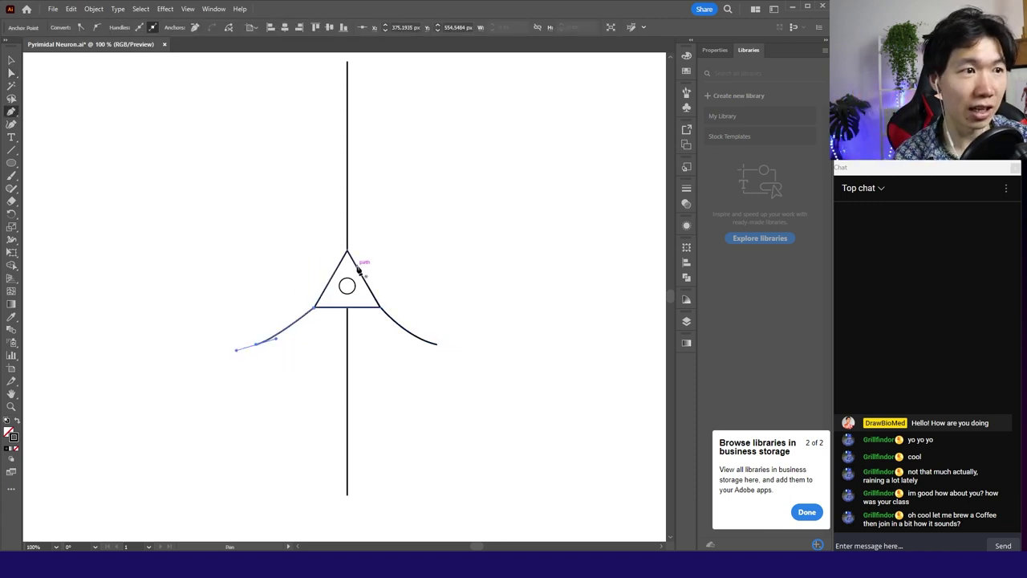
pyautogui.press('Escape')
# Draw a curved dendrite outward from the upper part of the triangle's right side
pyautogui.click(358, 270)
pyautogui.moveTo(417, 299); pyautogui.dragTo(454, 258)
pyautogui.hotkey('ctrl', 'z')
pyautogui.press('Escape')
# Draw a wavy dendrite outward from the upper part of the triangle's left side and finish the path
pyautogui.click(336, 270)
pyautogui.moveTo(297, 286); pyautogui.dragTo(278, 285)
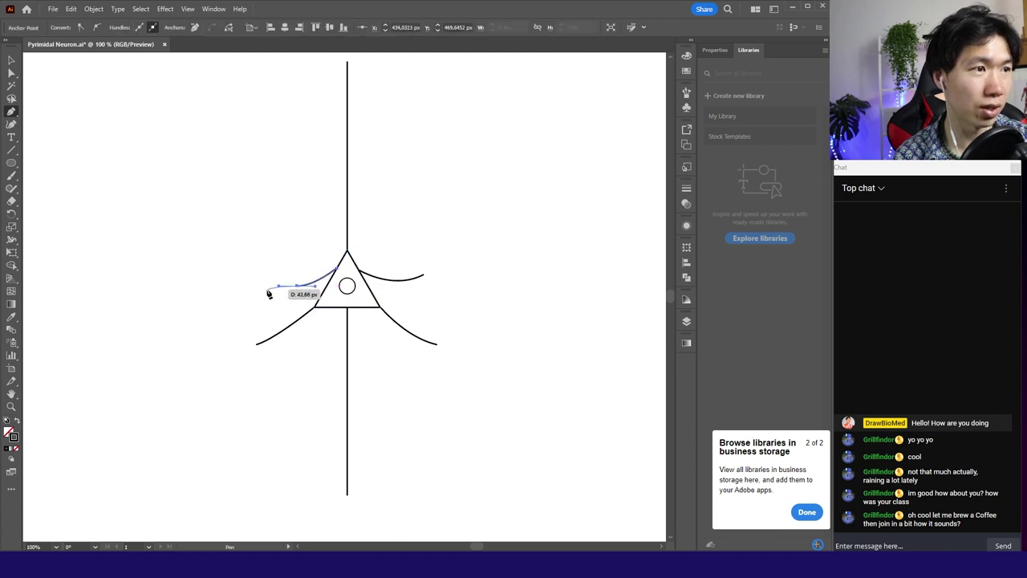
pyautogui.click(264, 289)
pyautogui.press('Escape')
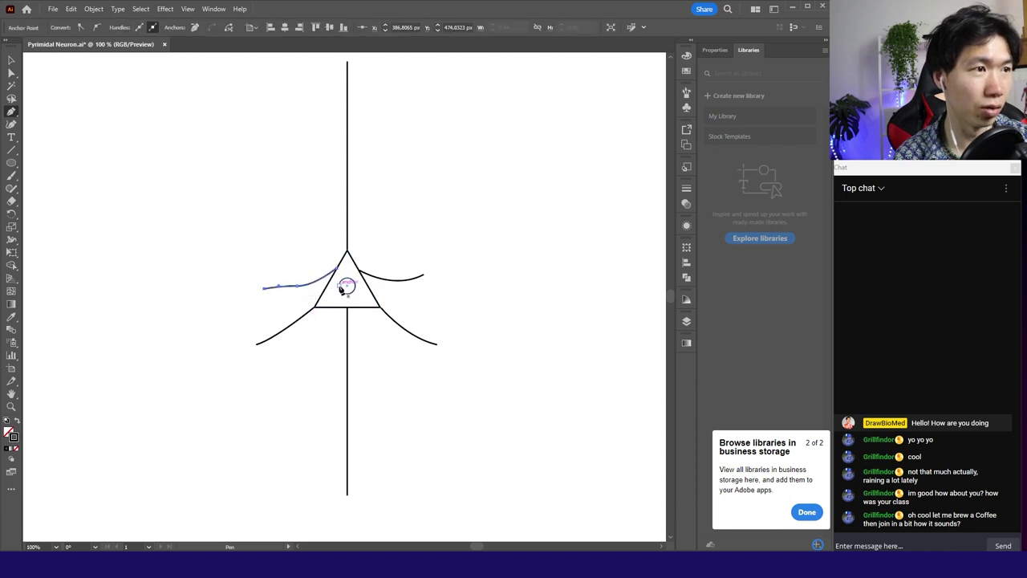
pyautogui.click(10, 57)
pyautogui.click(522, 273)
# Apply the tapered Width Profile 4 to the two right dendrites and the two left dendrites
pyautogui.scroll(-3, 523, 273)
pyautogui.scroll(3, 504, 280)
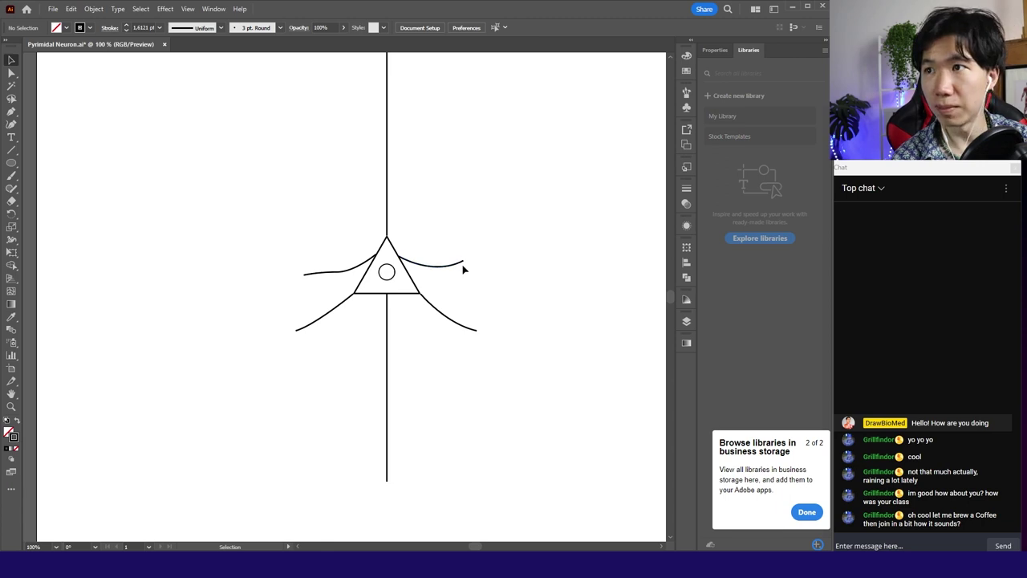
pyautogui.moveTo(457, 267); pyautogui.dragTo(448, 345)
pyautogui.click(502, 270)
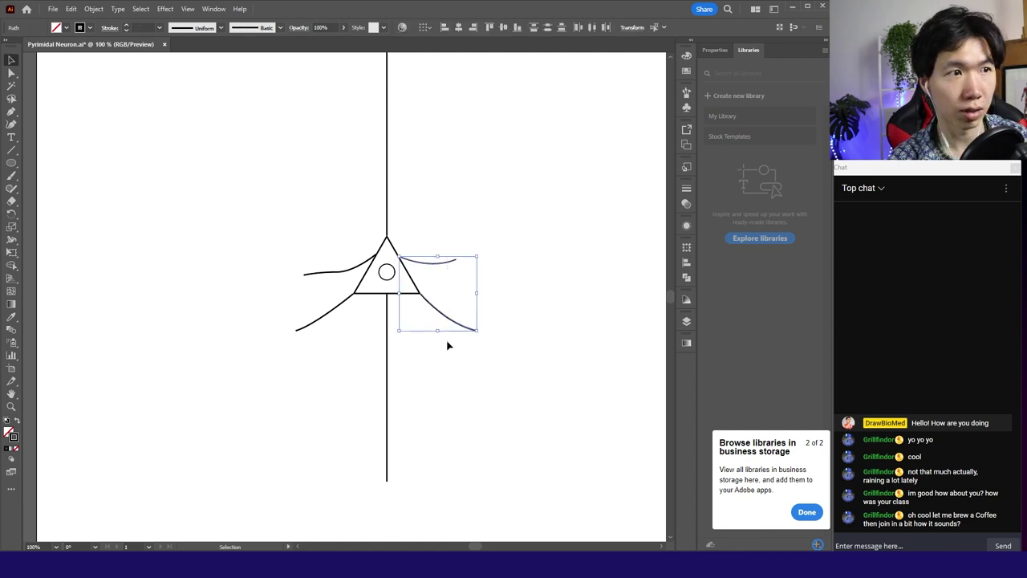
pyautogui.click(221, 28)
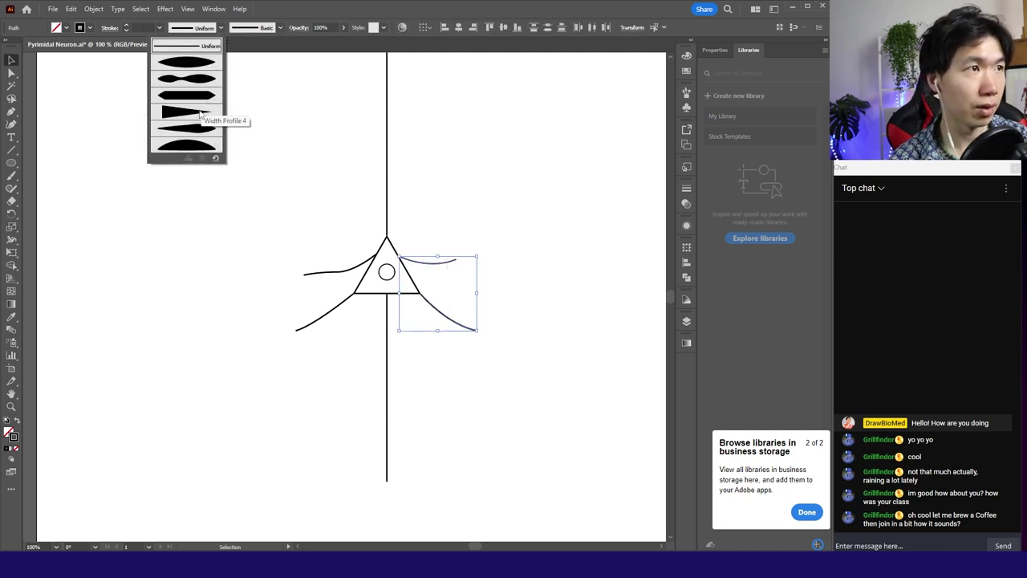
pyautogui.click(200, 113)
pyautogui.click(321, 288)
pyautogui.click(220, 28)
pyautogui.click(195, 115)
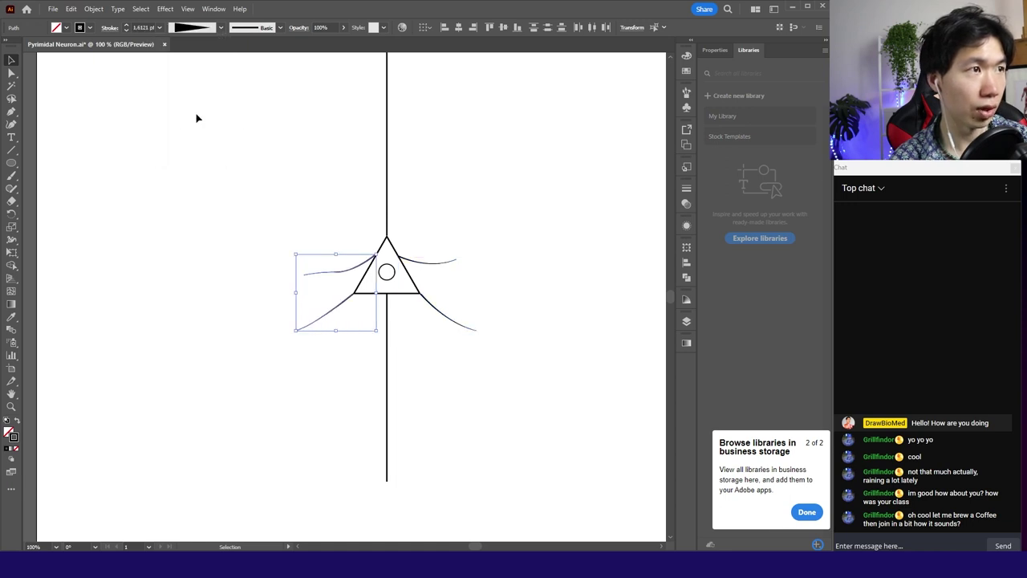
pyautogui.click(338, 194)
# Set the right dendrites' stroke weight to 4 pt and nudge the lower one closer to the triangle's corner
pyautogui.click(312, 276)
pyautogui.moveTo(468, 241); pyautogui.dragTo(425, 328)
pyautogui.click(160, 27)
pyautogui.click(171, 108)
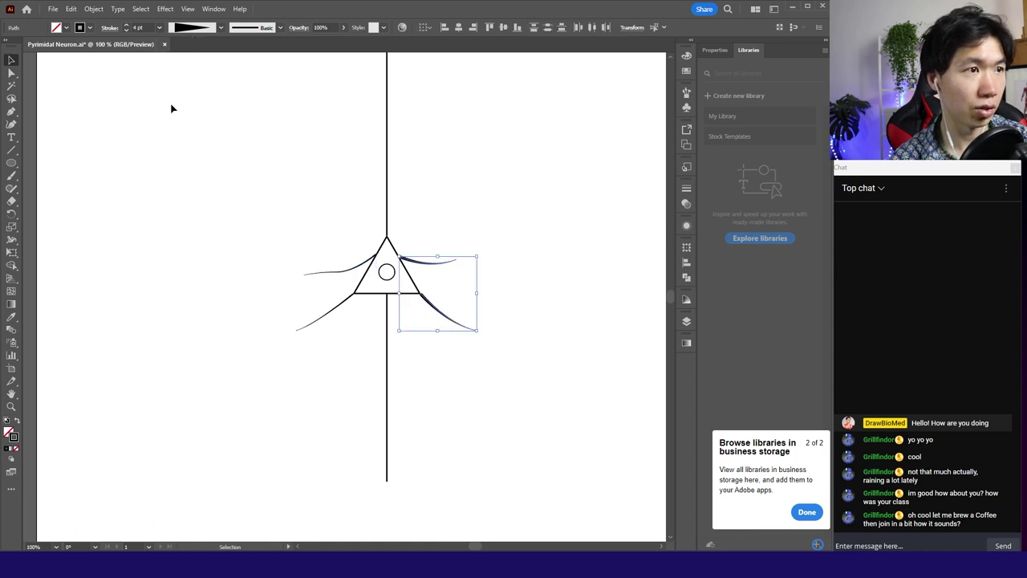
pyautogui.click(437, 209)
pyautogui.moveTo(431, 306); pyautogui.dragTo(428, 302)
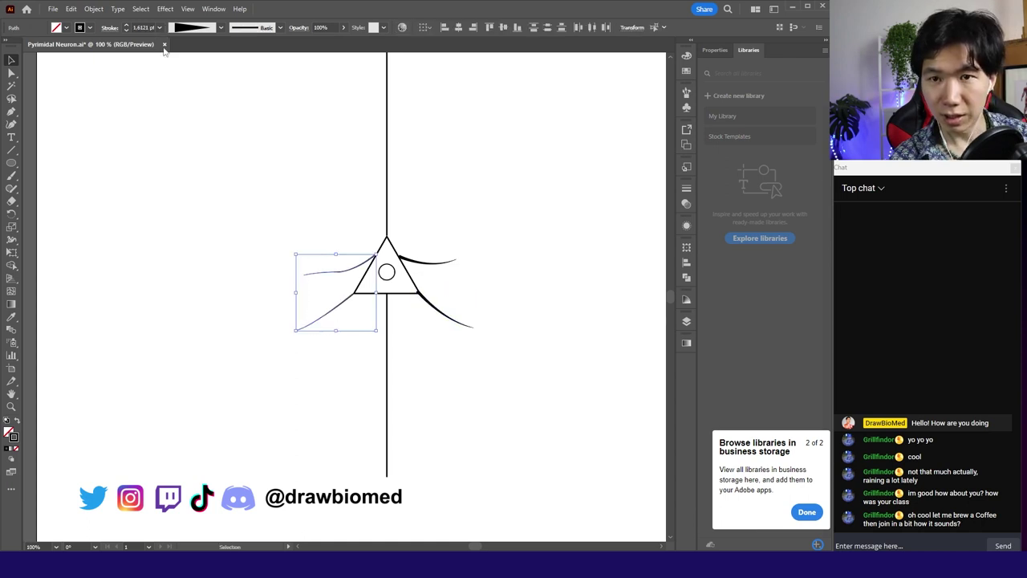
# Set the stroke weight of the two left dendrites to 3 pt
pyautogui.click(160, 27)
pyautogui.click(172, 101)
pyautogui.click(265, 200)
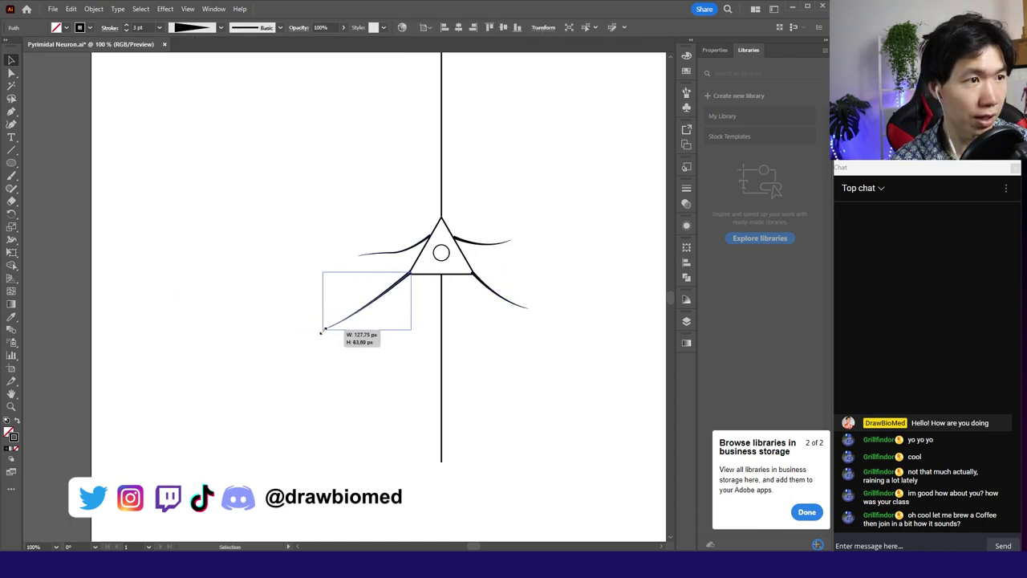
# Try to enlarge the lower left dendrite from its outer end and undo the scaling
pyautogui.moveTo(322, 332); pyautogui.dragTo(325, 327)
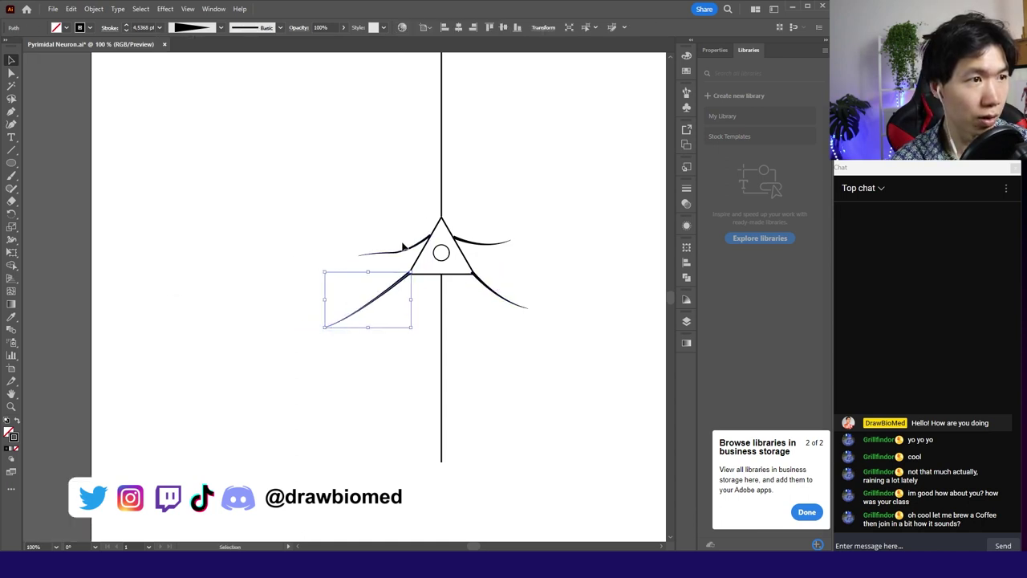
pyautogui.hotkey('ctrl', 'z')
pyautogui.hotkey('ctrl', 'z')
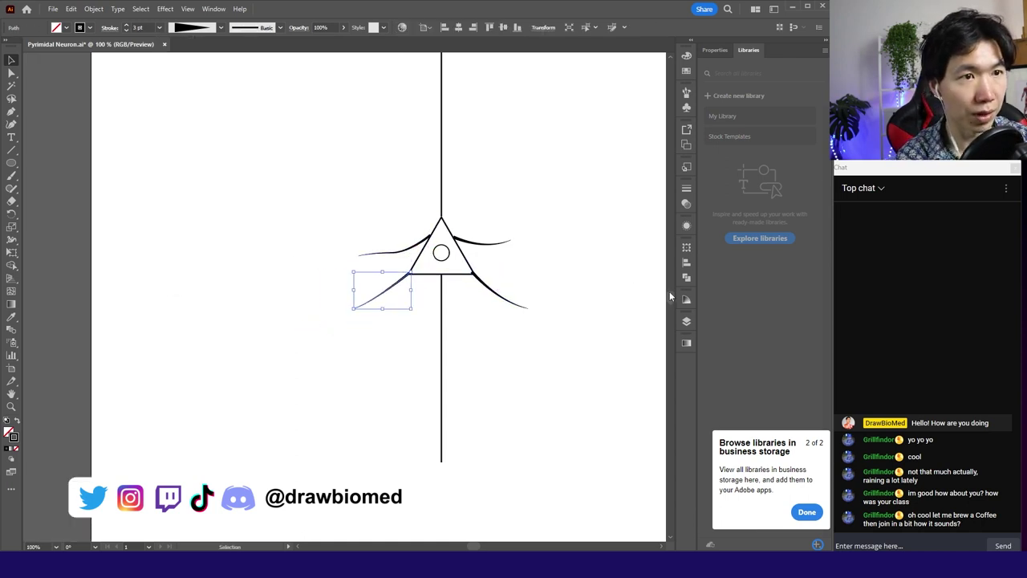
# Turn off Scale Strokes & Effects in the transform options
pyautogui.click(686, 226)
pyautogui.click(686, 246)
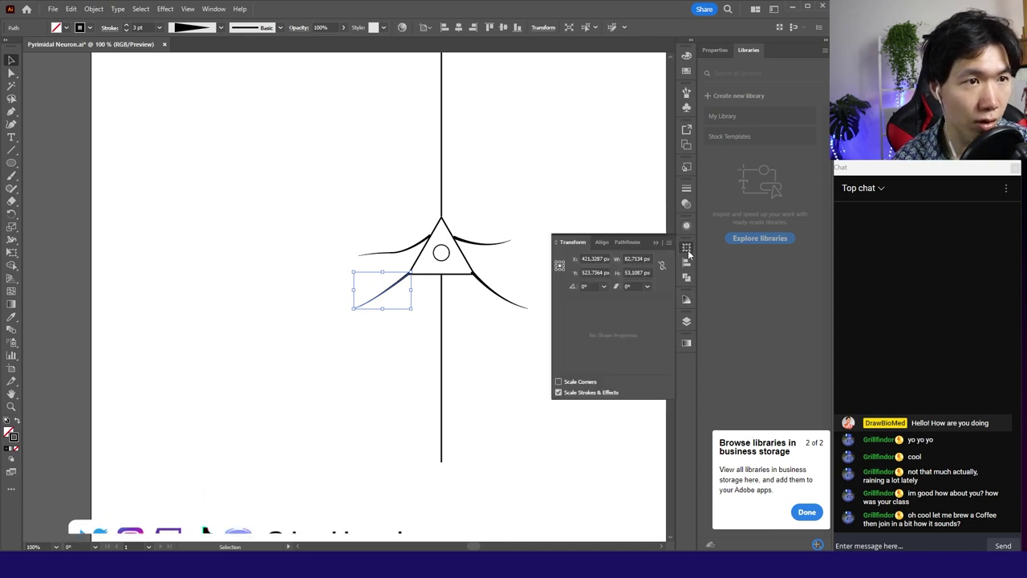
pyautogui.click(668, 242)
pyautogui.click(737, 300)
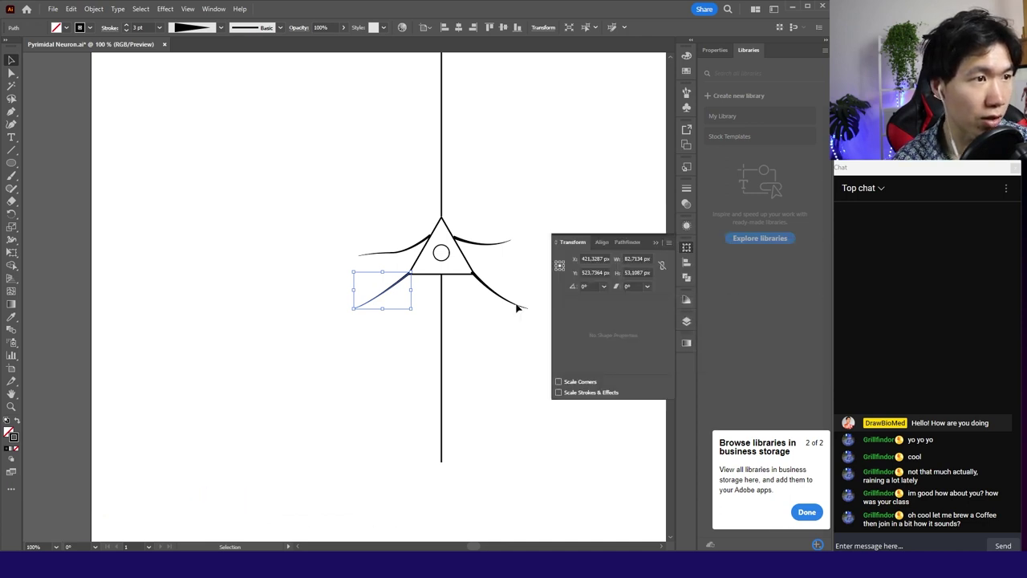
# Enlarge the lower left and upper left dendrites outward from their outer ends
pyautogui.moveTo(352, 309); pyautogui.dragTo(318, 329)
pyautogui.click(367, 252)
pyautogui.moveTo(356, 257); pyautogui.dragTo(334, 274)
pyautogui.click(479, 244)
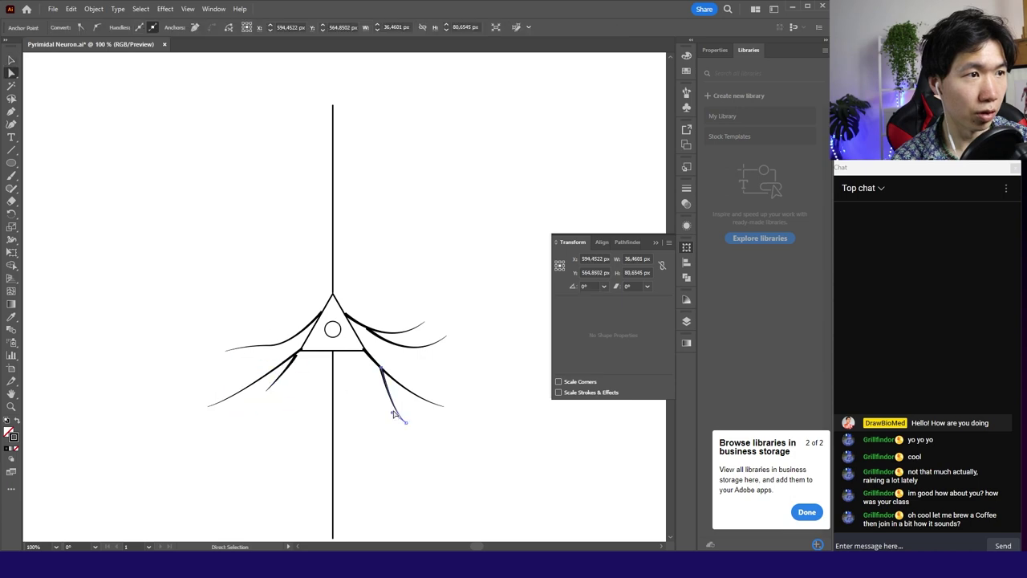
# Adjust the end anchor point of the side branch beneath the upper right dendrite to refine its curve
pyautogui.hotkey('ctrl', '=')
pyautogui.hotkey('ctrl', '=')
pyautogui.hotkey('ctrl', '=')
pyautogui.hotkey('ctrl', '=')
pyautogui.moveTo(208, 283); pyautogui.dragTo(178, 240)
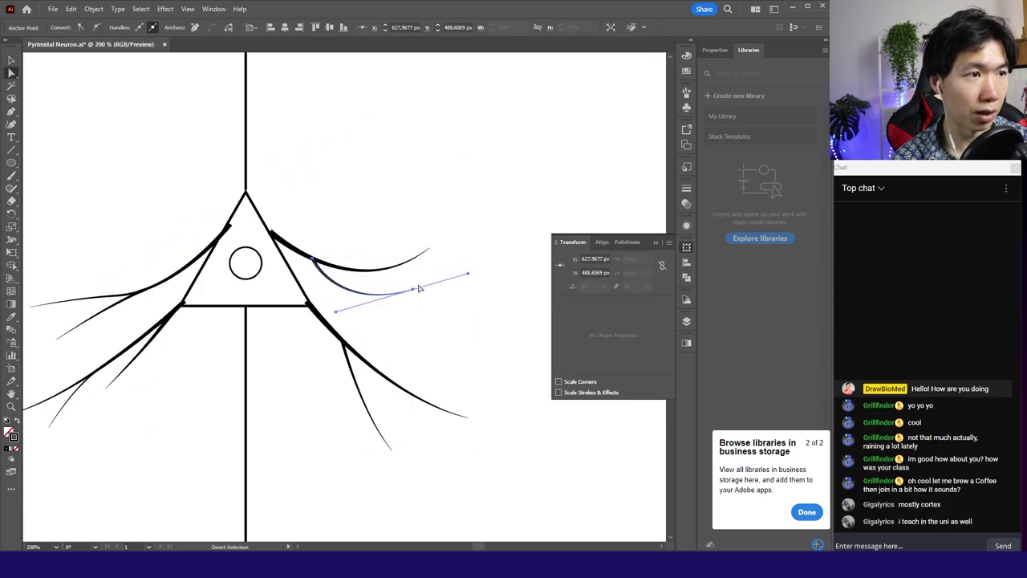
pyautogui.moveTo(420, 289); pyautogui.dragTo(418, 287)
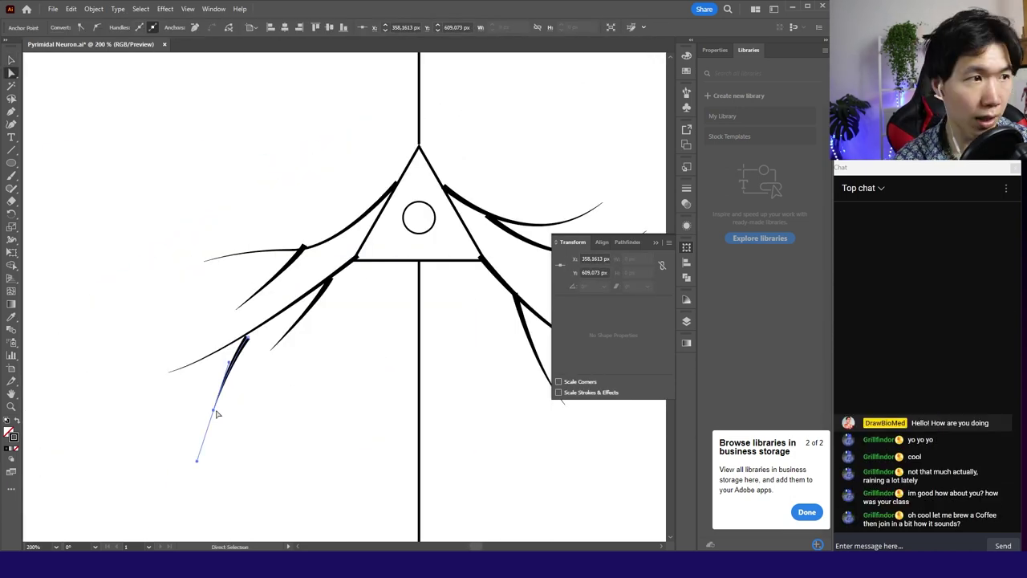
# Reshape the outer side branch to merge into the lower left dendrite and set its stroke weight to 1 pt
pyautogui.moveTo(216, 413); pyautogui.dragTo(257, 331)
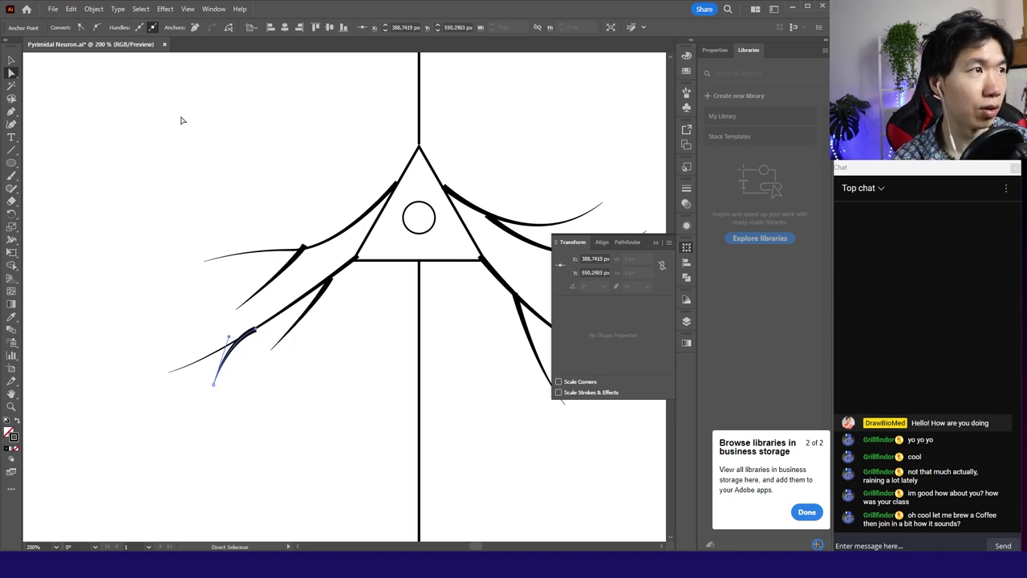
pyautogui.press('v')
pyautogui.click(159, 28)
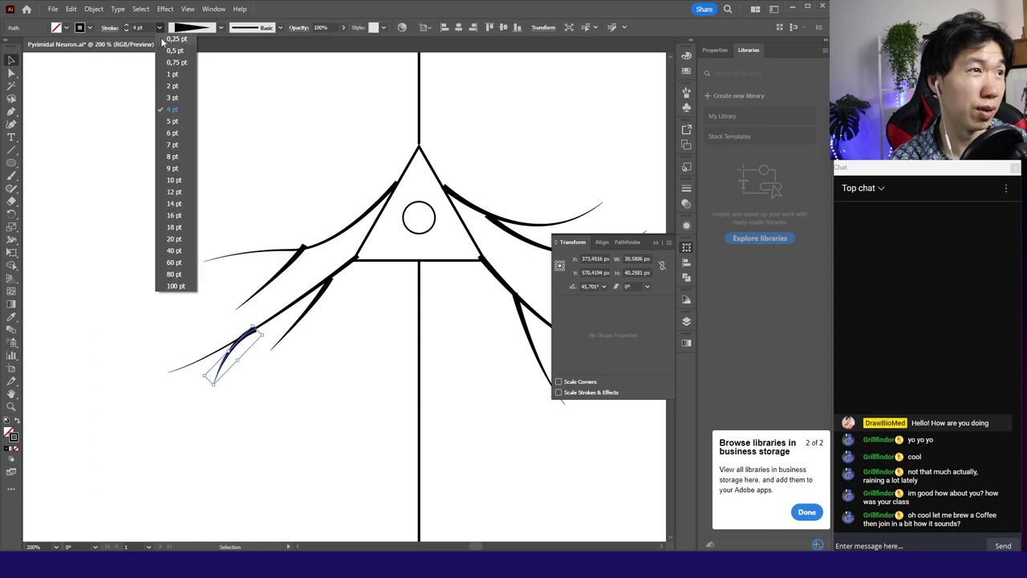
pyautogui.click(170, 78)
pyautogui.click(184, 205)
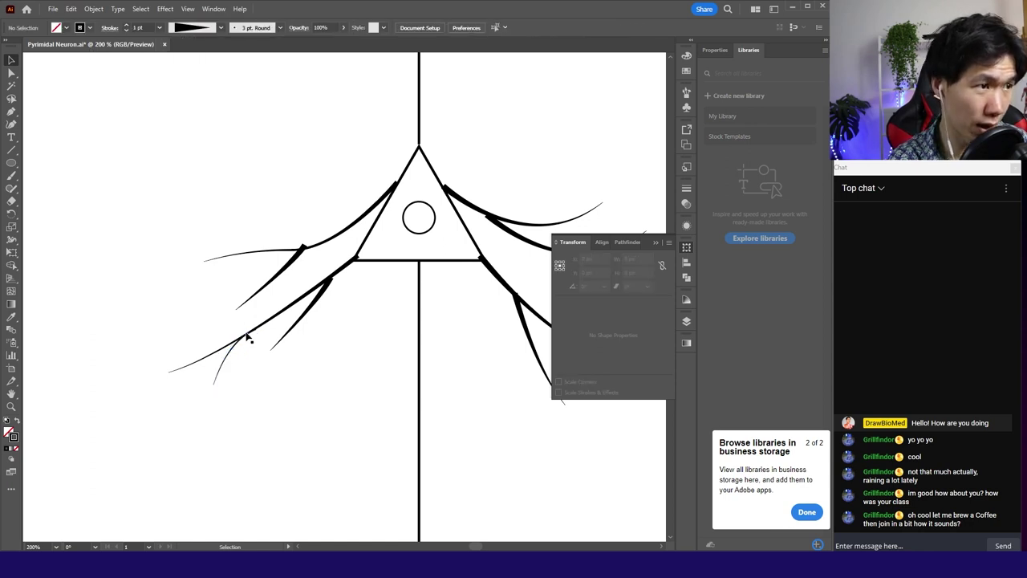
# Move the inner end anchor of the upper left dendrite on the soma's edge and adjust the curve handle near its branching point
pyautogui.moveTo(245, 338); pyautogui.dragTo(263, 307)
pyautogui.scroll(2, 279, 351)
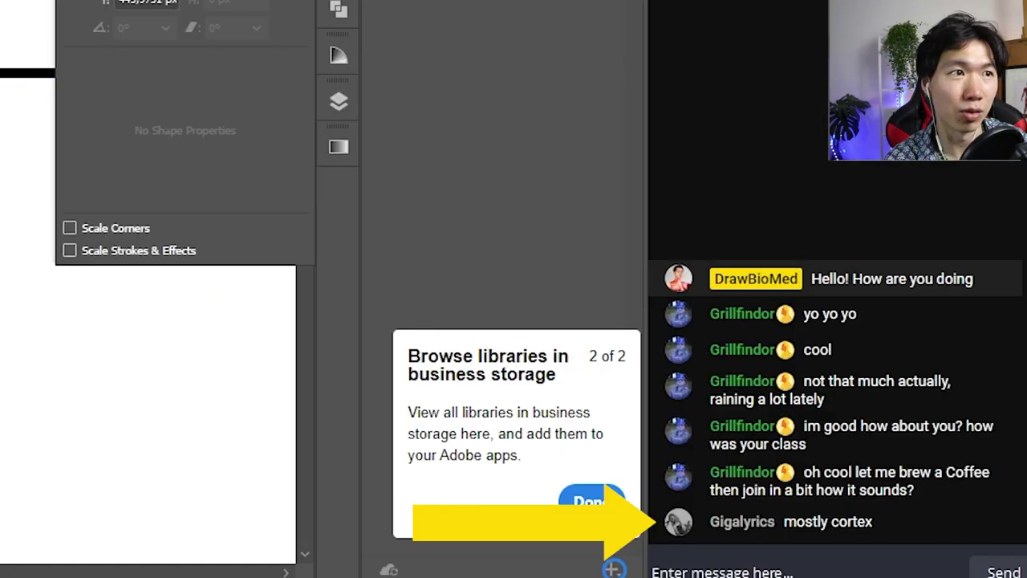
pyautogui.moveTo(456, 155); pyautogui.dragTo(456, 148)
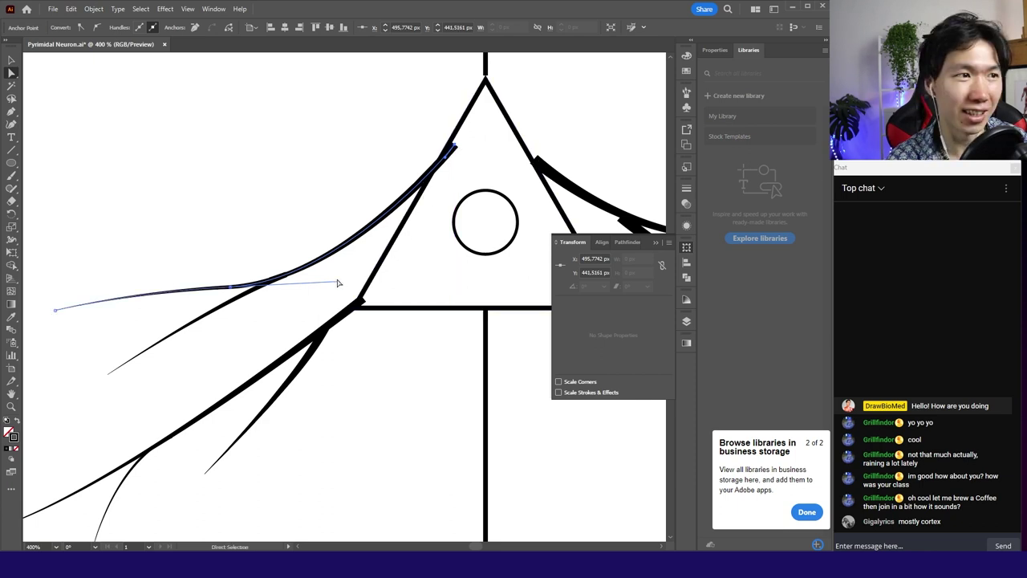
pyautogui.moveTo(338, 284); pyautogui.dragTo(345, 282)
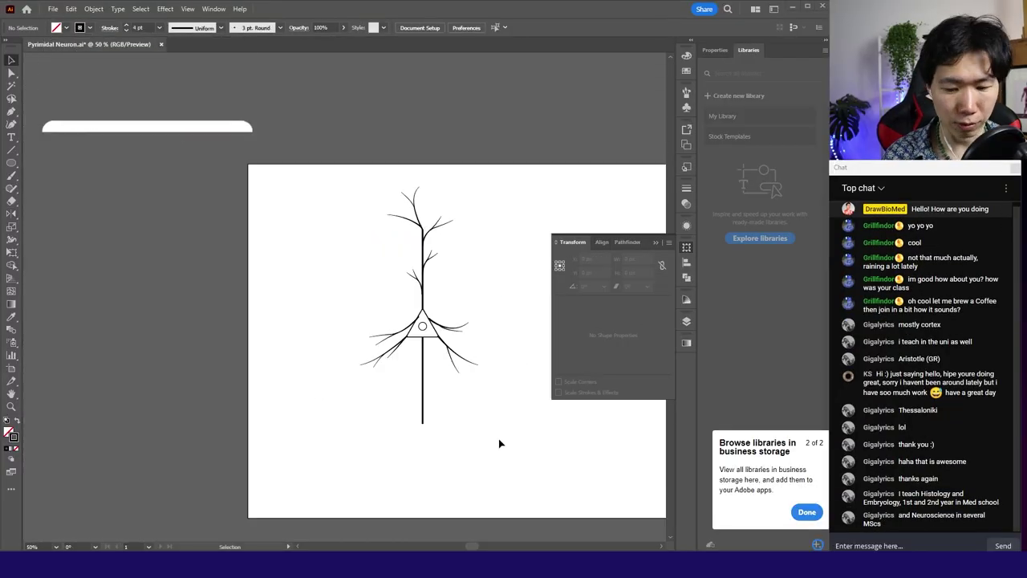
# Create a three-sided polygon with a 50 px radius, scale it down and place it at the lower end of the axon
pyautogui.scroll(2, 453, 426)
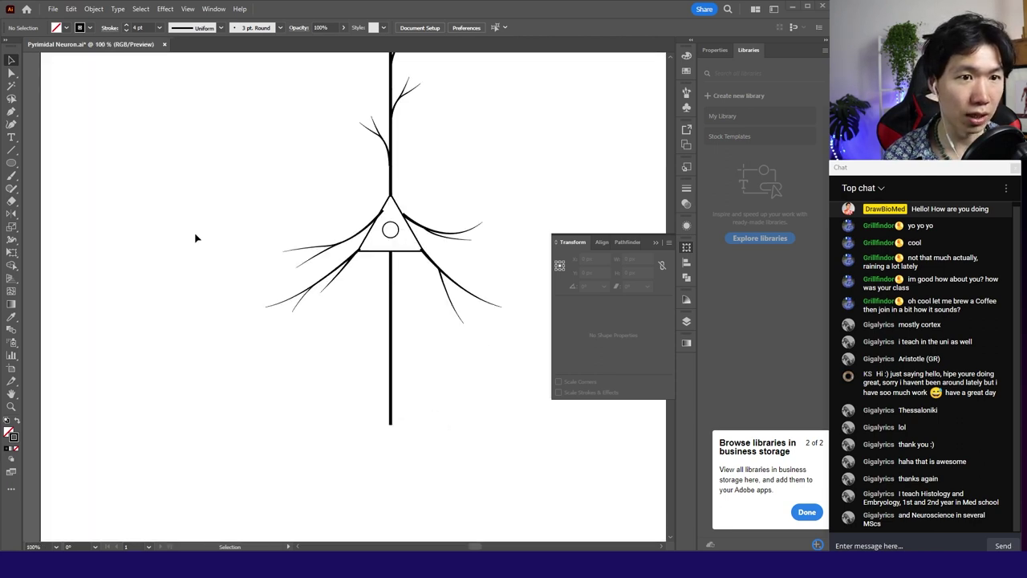
pyautogui.moveTo(11, 166); pyautogui.dragTo(52, 201)
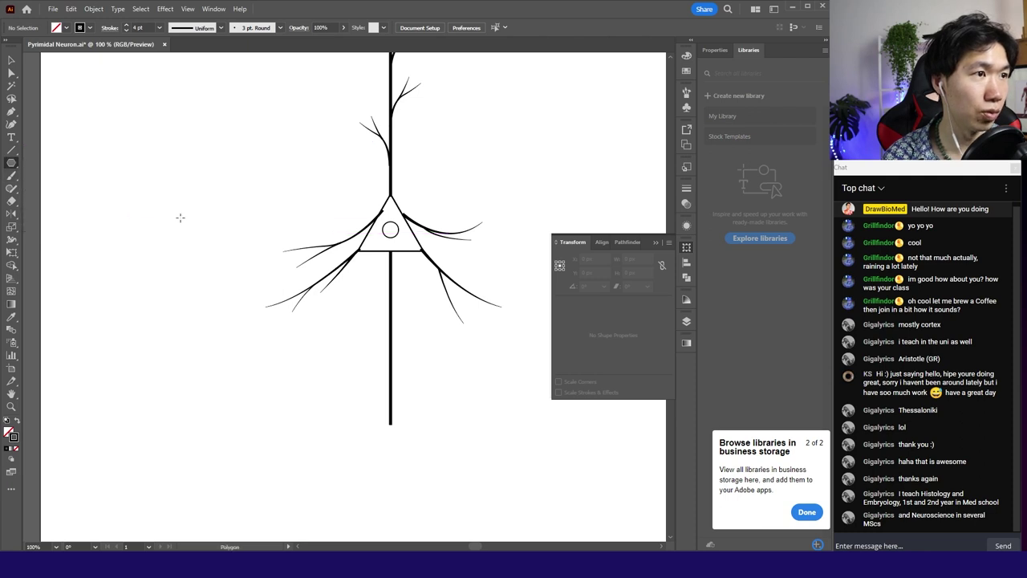
pyautogui.click(180, 218)
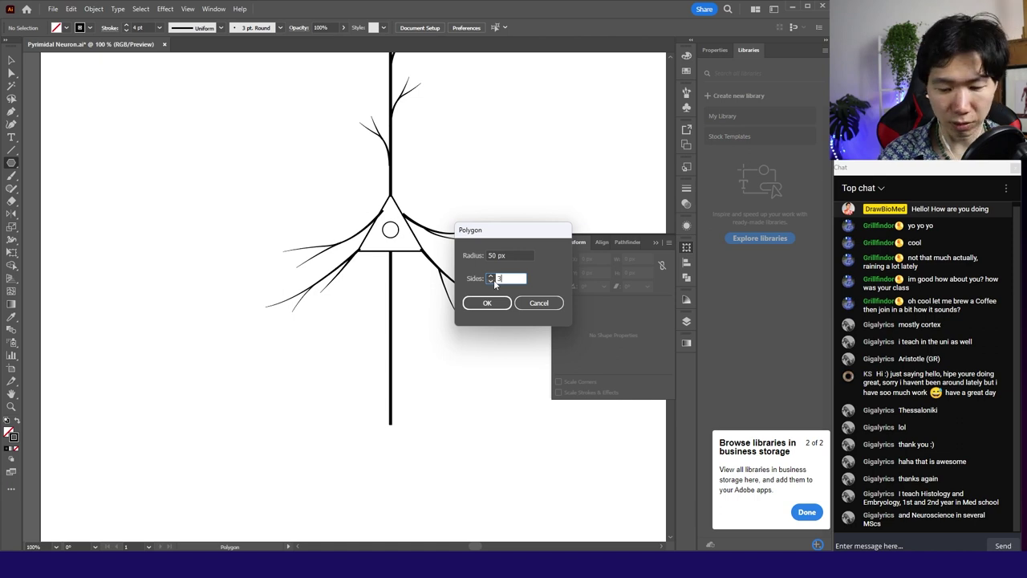
pyautogui.press('Return')
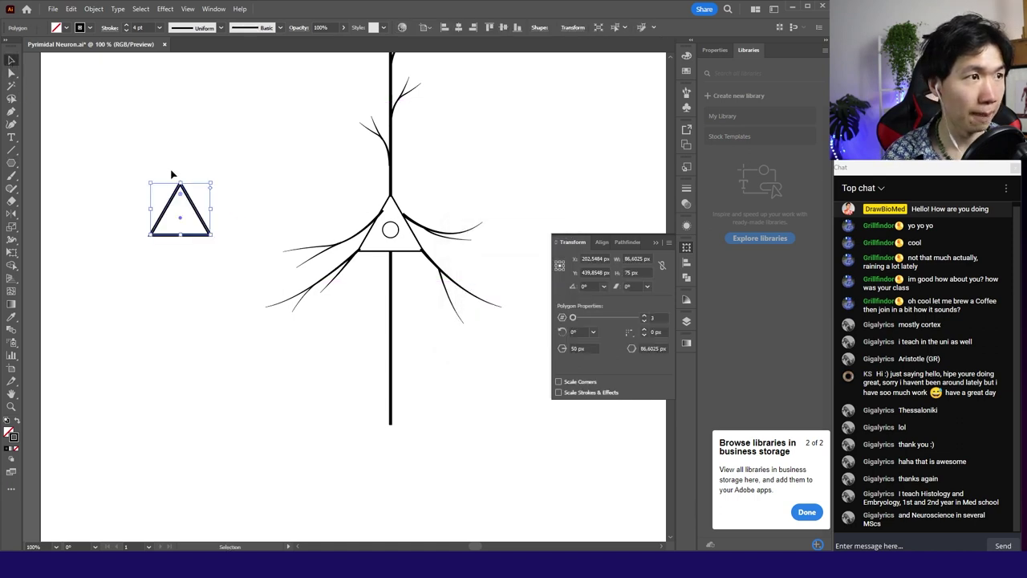
pyautogui.moveTo(211, 183); pyautogui.dragTo(237, 264)
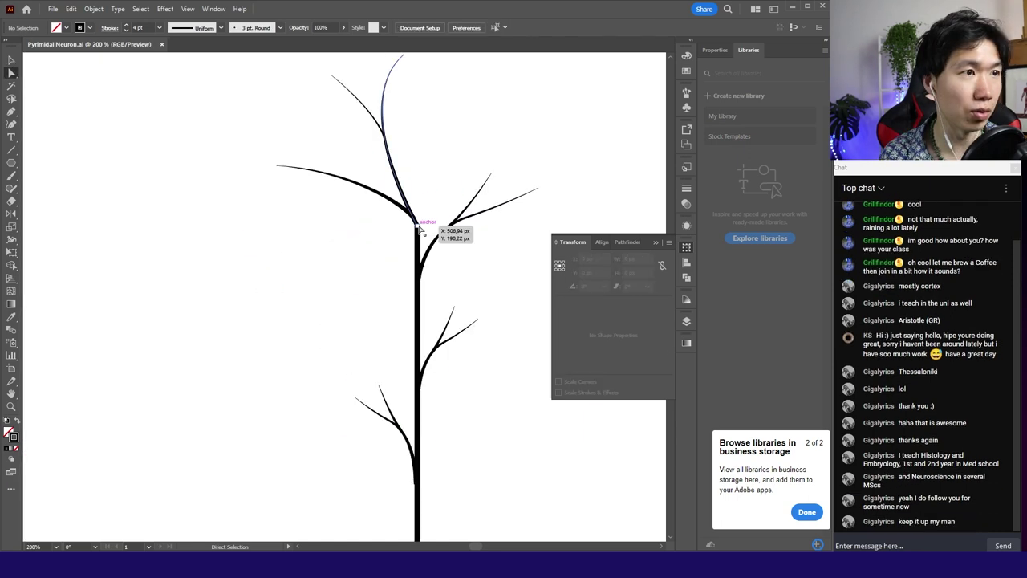
# Connect the apical trunk's upper end point with the top branch into one path and set its stroke weight to 6 pt
pyautogui.click(418, 226)
pyautogui.moveTo(406, 238); pyautogui.dragTo(423, 229)
pyautogui.click(422, 224)
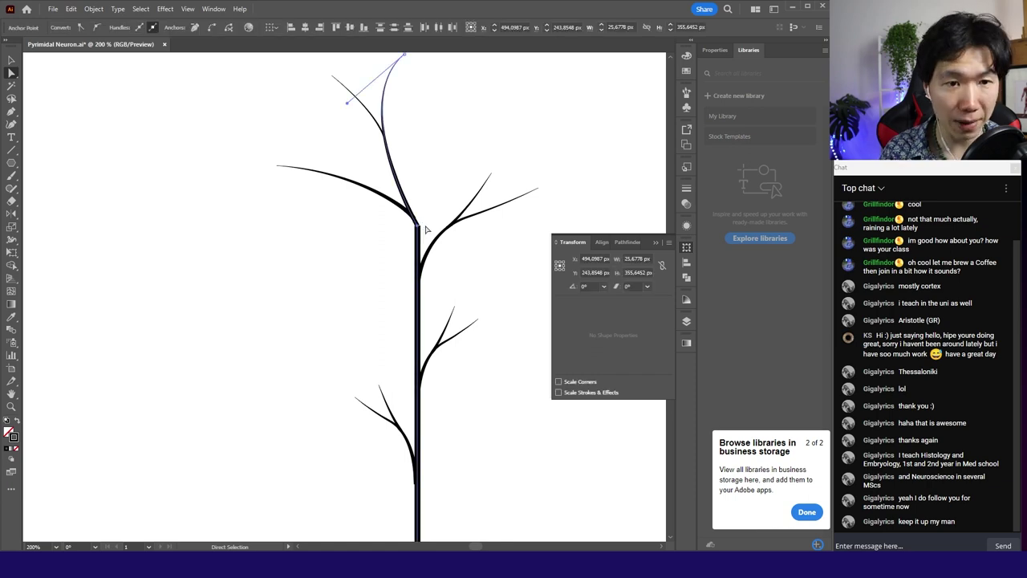
pyautogui.hotkey('ctrl', '=')
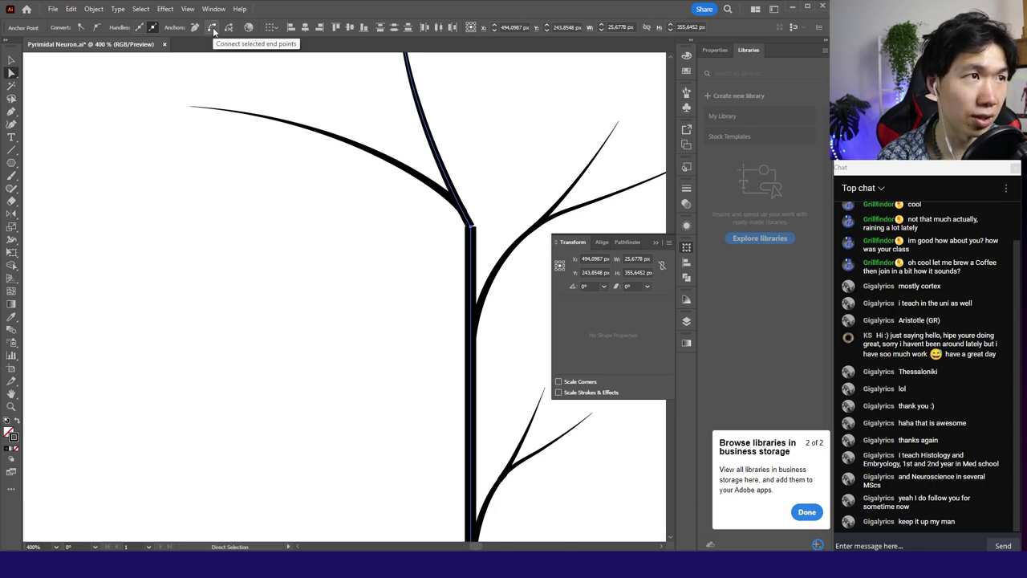
pyautogui.click(213, 29)
pyautogui.click(160, 27)
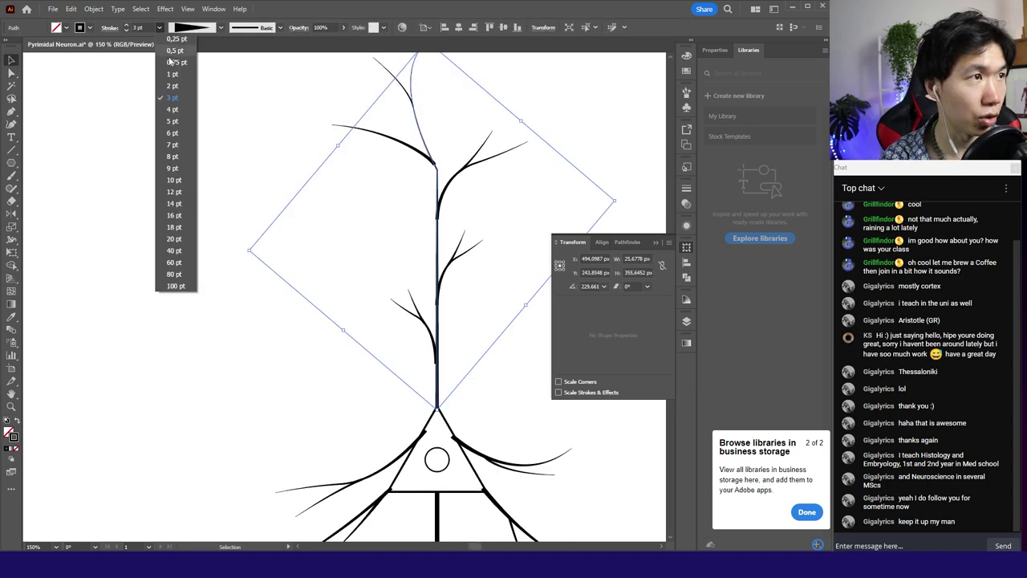
pyautogui.click(180, 133)
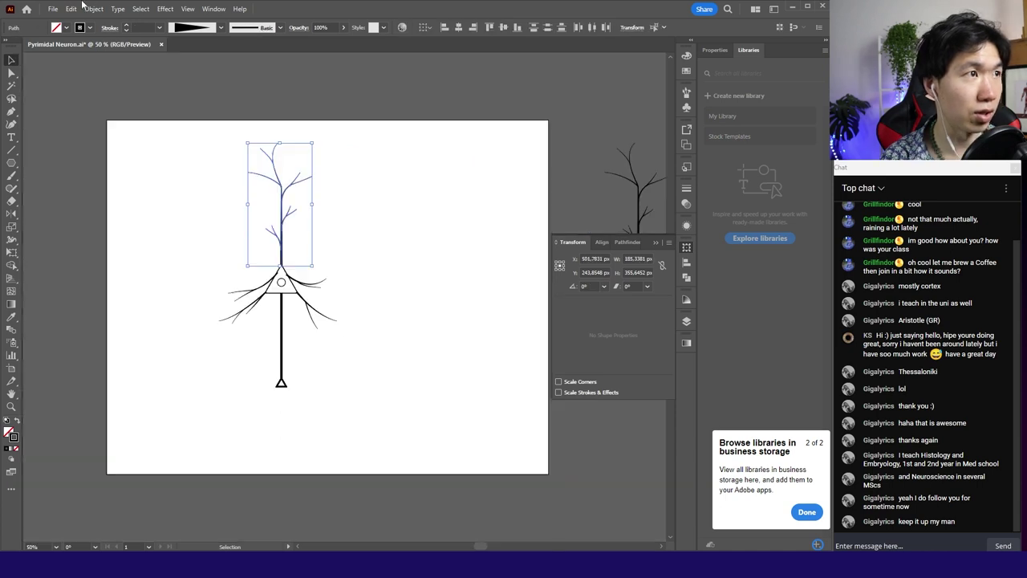
# Expand the appearance of the apical trunk and its branches into filled shapes
pyautogui.click(79, 6)
pyautogui.moveTo(88, 10)
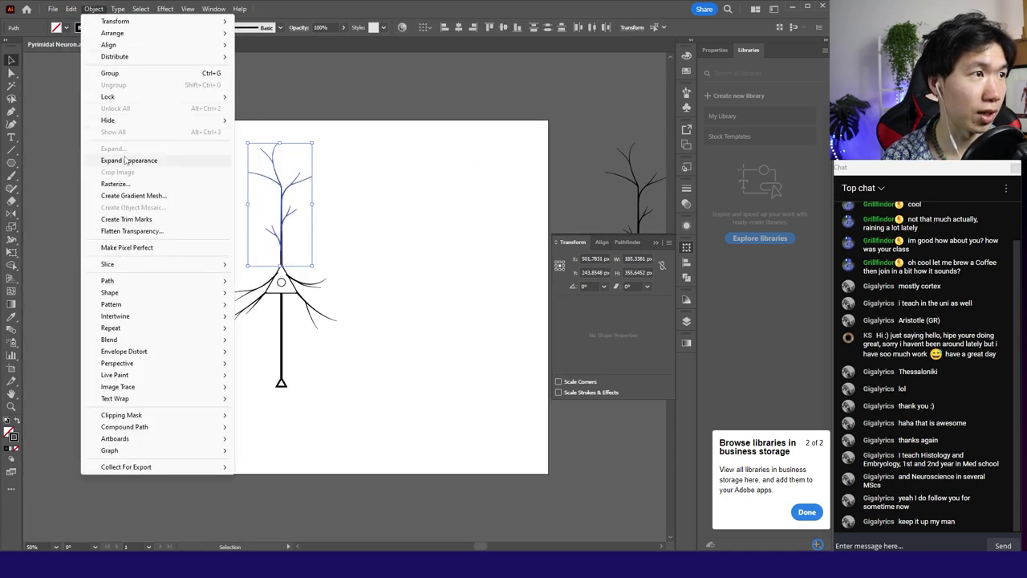
pyautogui.click(125, 161)
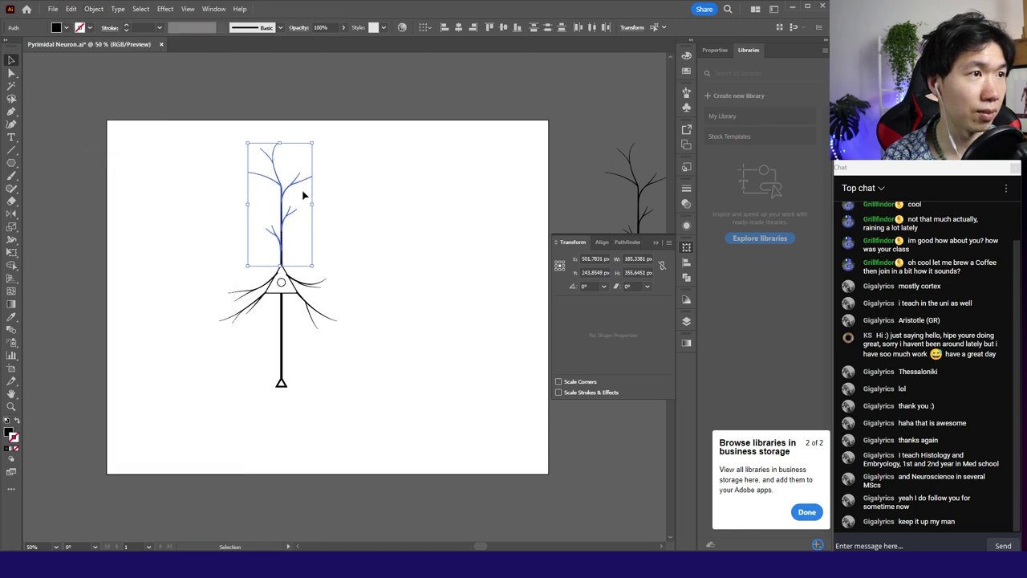
pyautogui.hotkey('ctrl', '+')
pyautogui.hotkey('ctrl', '+')
pyautogui.hotkey('ctrl', '+')
pyautogui.hotkey('ctrl', '+')
pyautogui.click(16, 421)
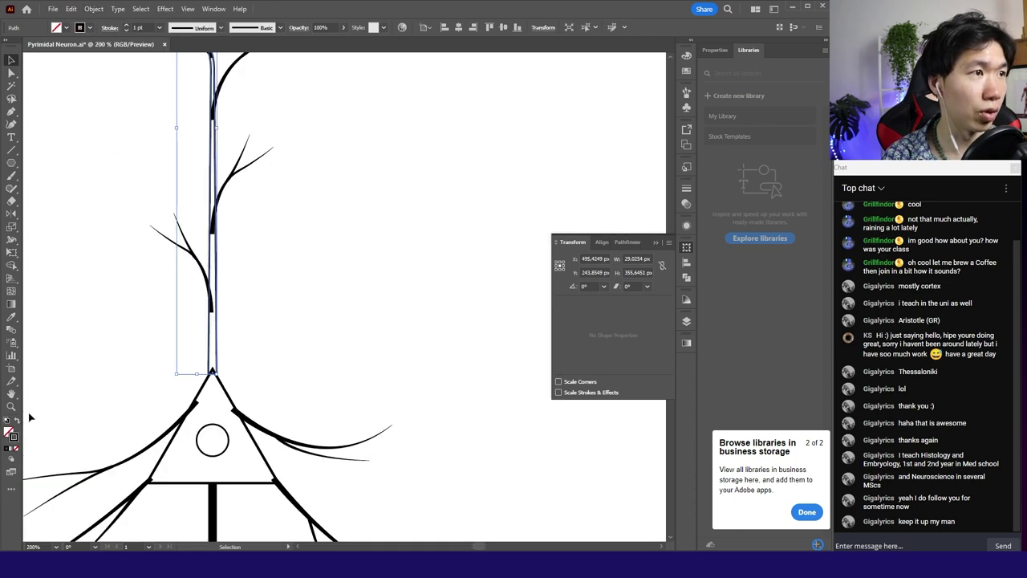
pyautogui.hotkey('ctrl', 'z')
pyautogui.click(94, 392)
# Select the basal dendrites on both sides of the soma and expand their appearance
pyautogui.scroll(-3, 292, 349)
pyautogui.scroll(1, 312, 380)
pyautogui.moveTo(426, 442); pyautogui.dragTo(324, 272)
pyautogui.moveTo(136, 454); pyautogui.dragTo(224, 276)
pyautogui.click(94, 9)
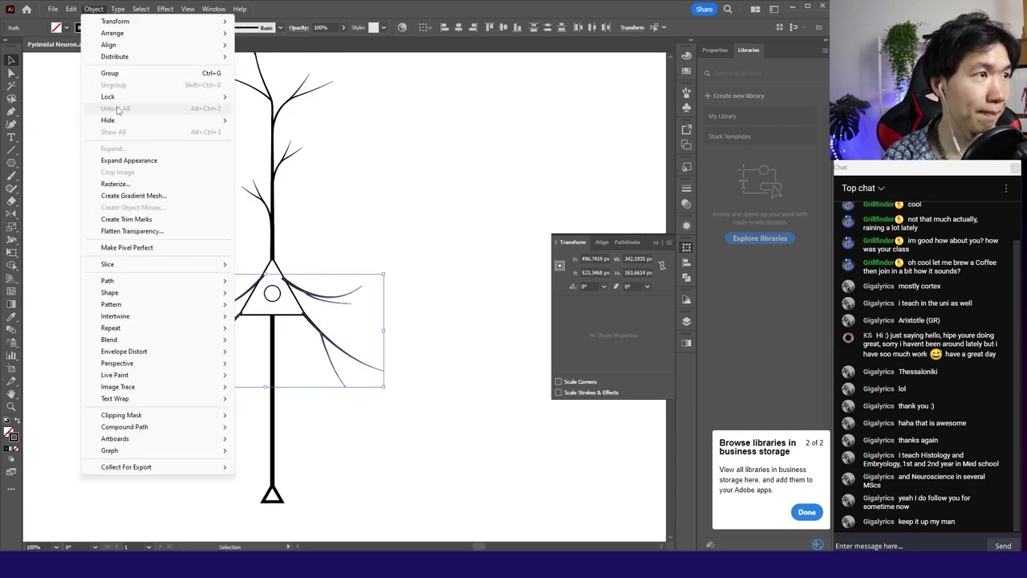
pyautogui.click(120, 159)
pyautogui.click(332, 453)
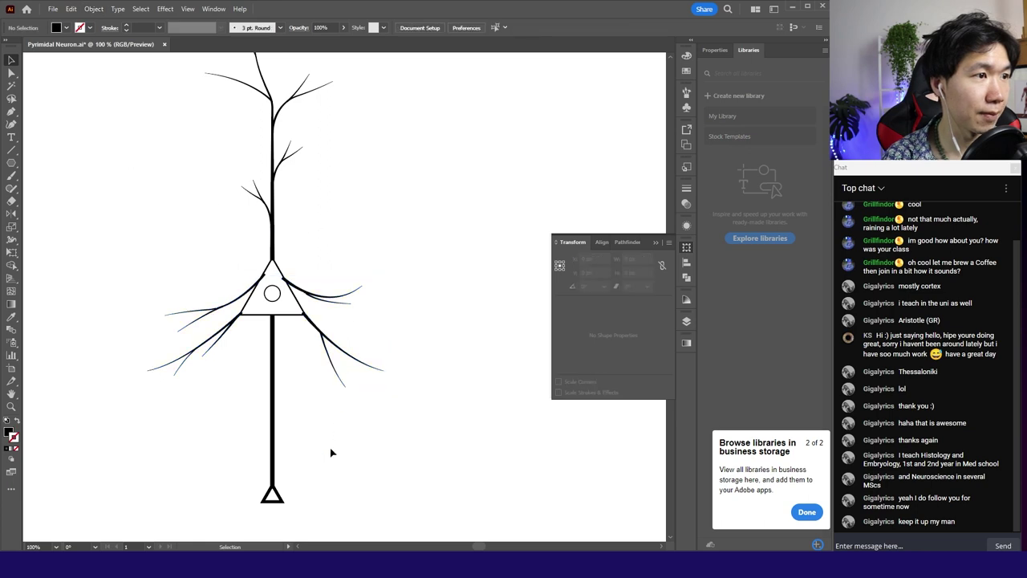
# Expand the appearance of the axon line beneath the soma
pyautogui.click(274, 479)
pyautogui.click(93, 9)
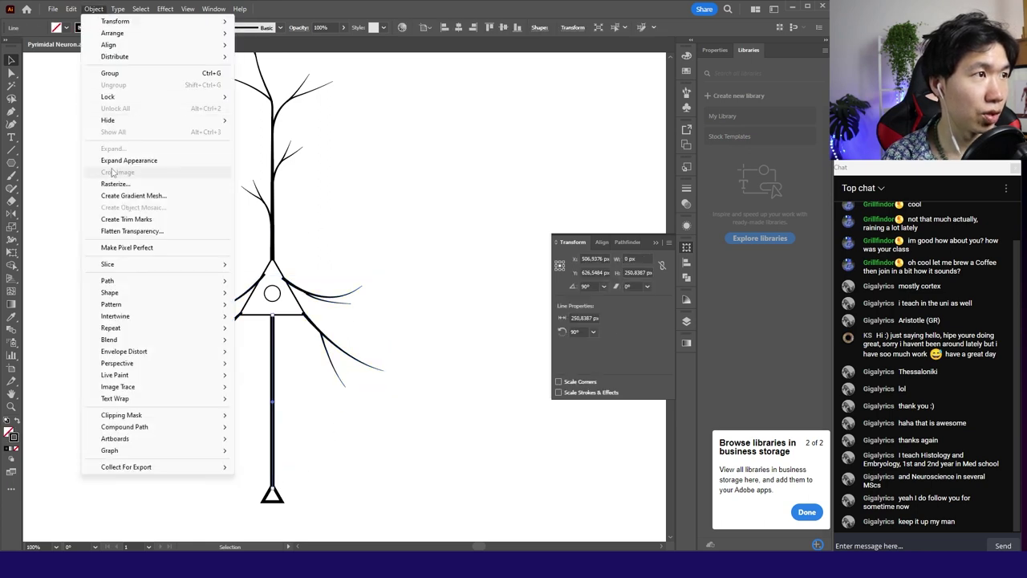
pyautogui.click(164, 162)
pyautogui.click(386, 275)
# Unite the soma, axon, terminal triangle and all dendrites into one shape, leaving out the nucleus
pyautogui.moveTo(334, 434); pyautogui.dragTo(257, 329)
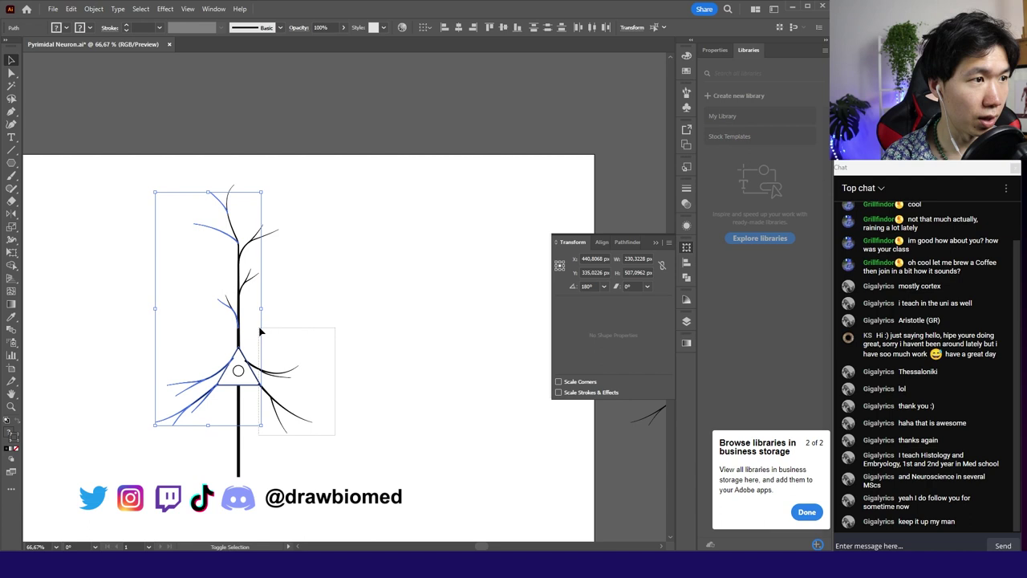
pyautogui.hotkey('ctrl', 'a')
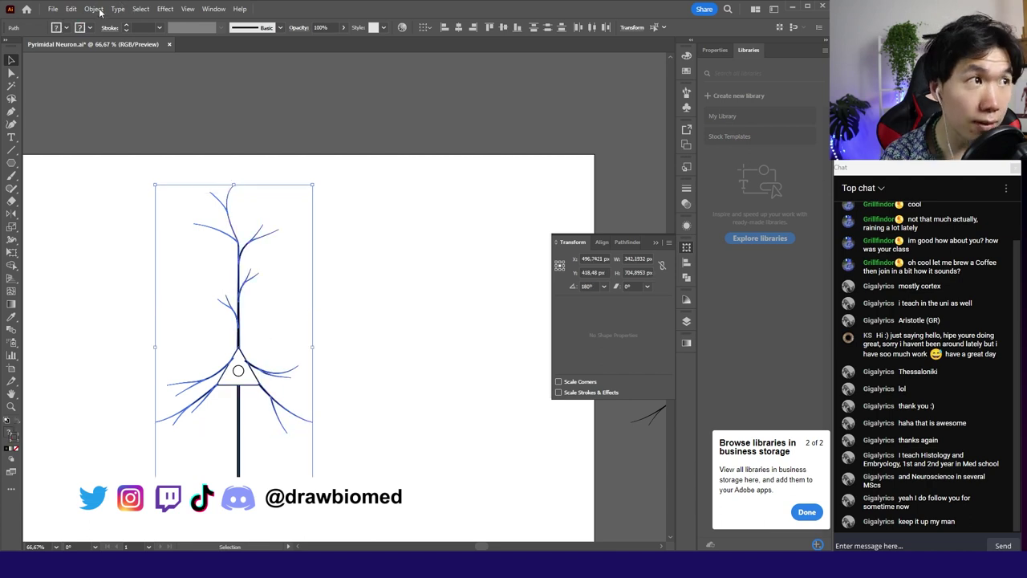
pyautogui.click(627, 242)
pyautogui.click(562, 271)
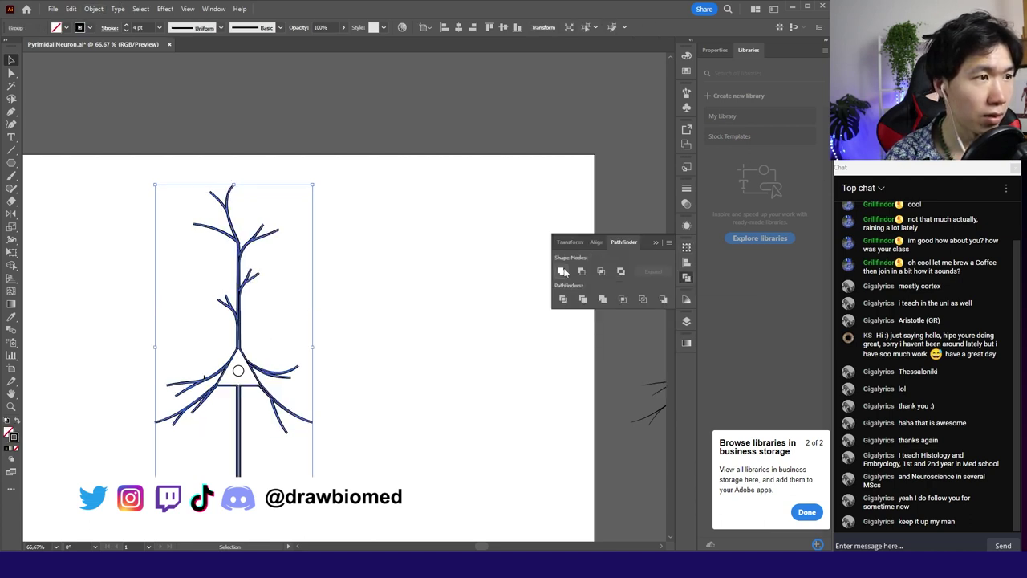
pyautogui.click(388, 283)
# Set the united neuron outline's stroke weight to 0.5 pt
pyautogui.click(234, 291)
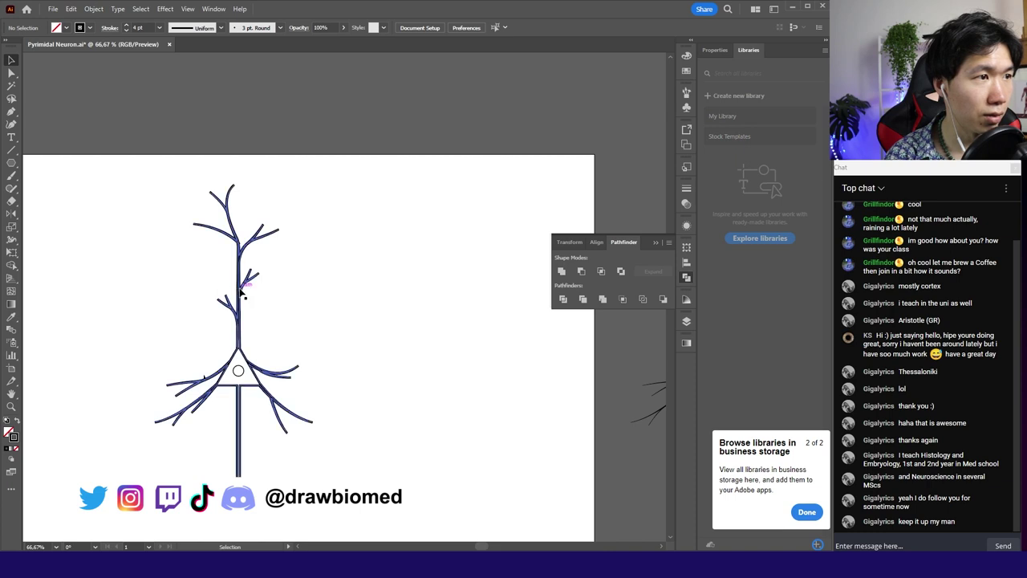
pyautogui.click(159, 27)
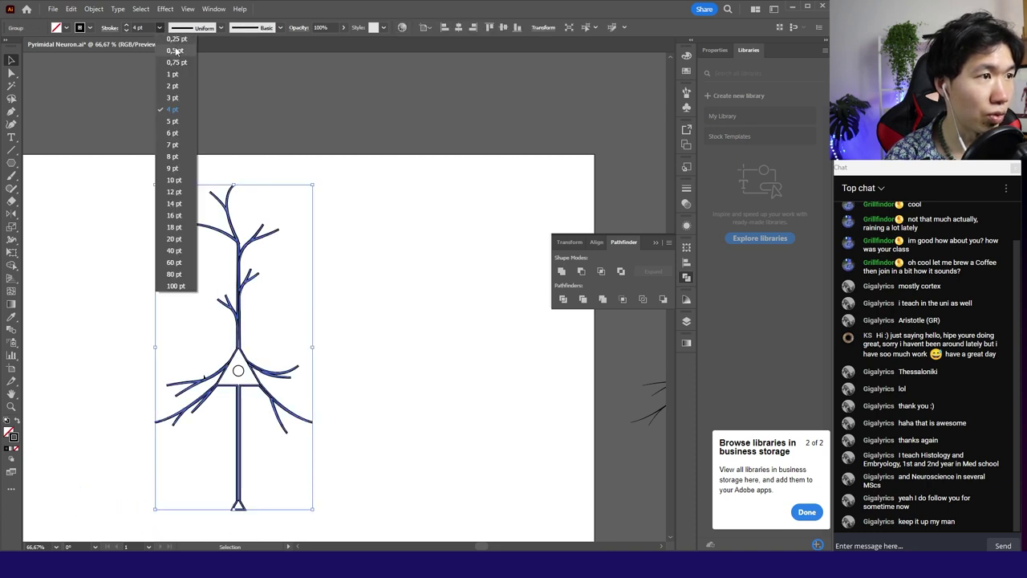
pyautogui.click(175, 51)
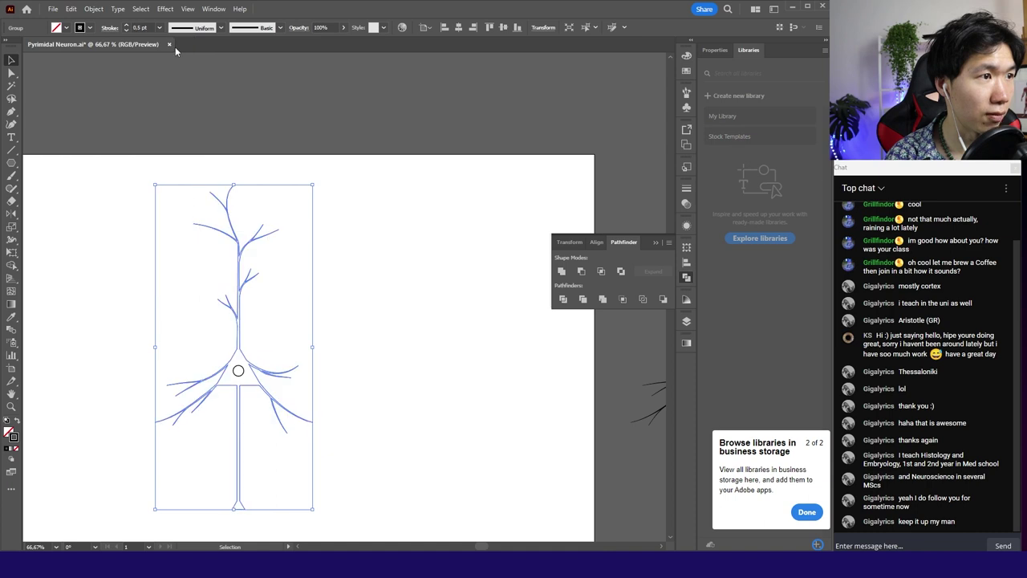
pyautogui.click(321, 186)
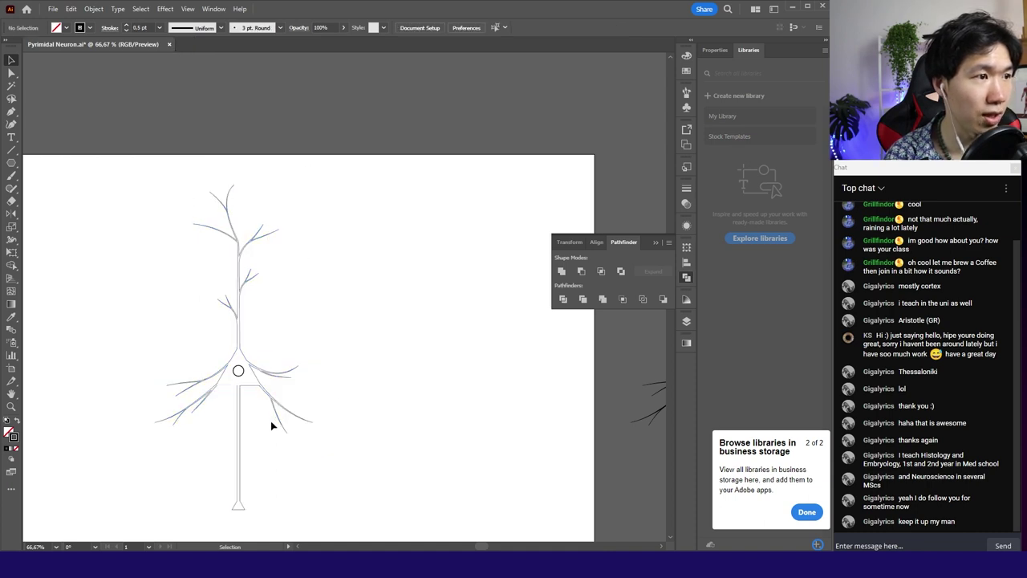
# Fill the united neuron shape with a radial gradient centred on the soma's nucleus
pyautogui.scroll(2, 252, 431)
pyautogui.moveTo(248, 419); pyautogui.dragTo(319, 377)
pyautogui.scroll(-2, 320, 377)
pyautogui.click(321, 323)
pyautogui.press('x')
pyautogui.press('F6')
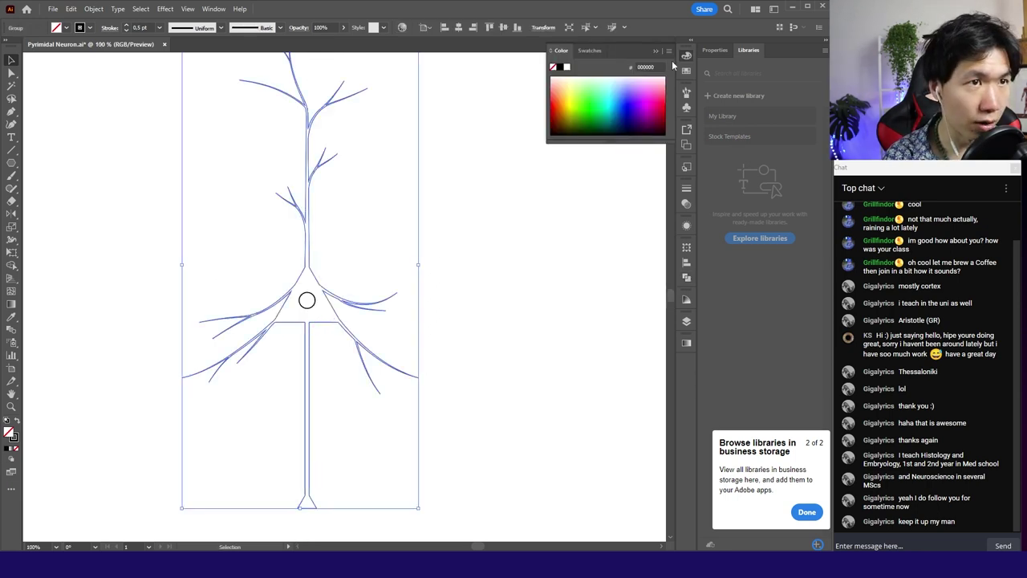
pyautogui.click(687, 70)
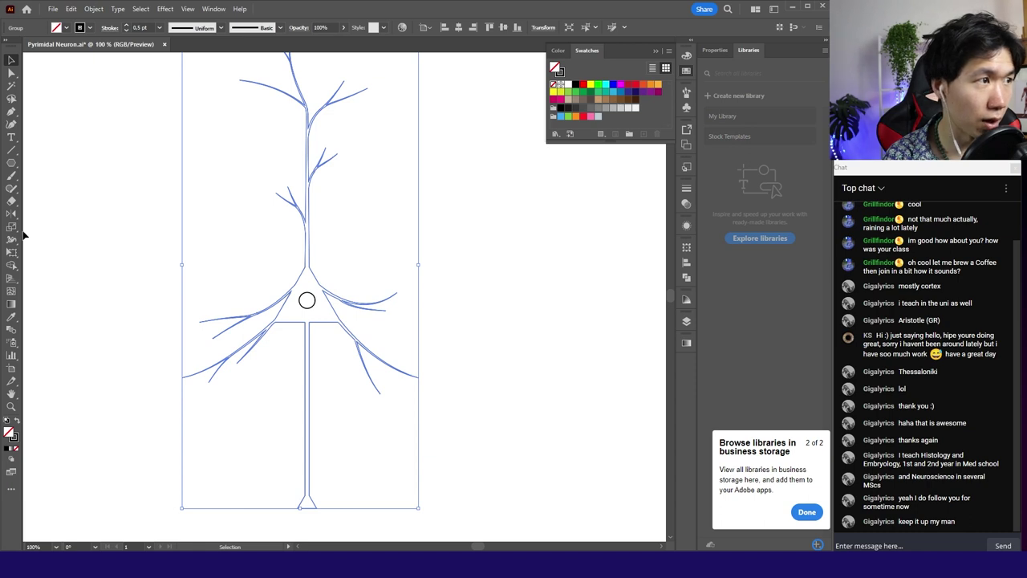
pyautogui.click(9, 310)
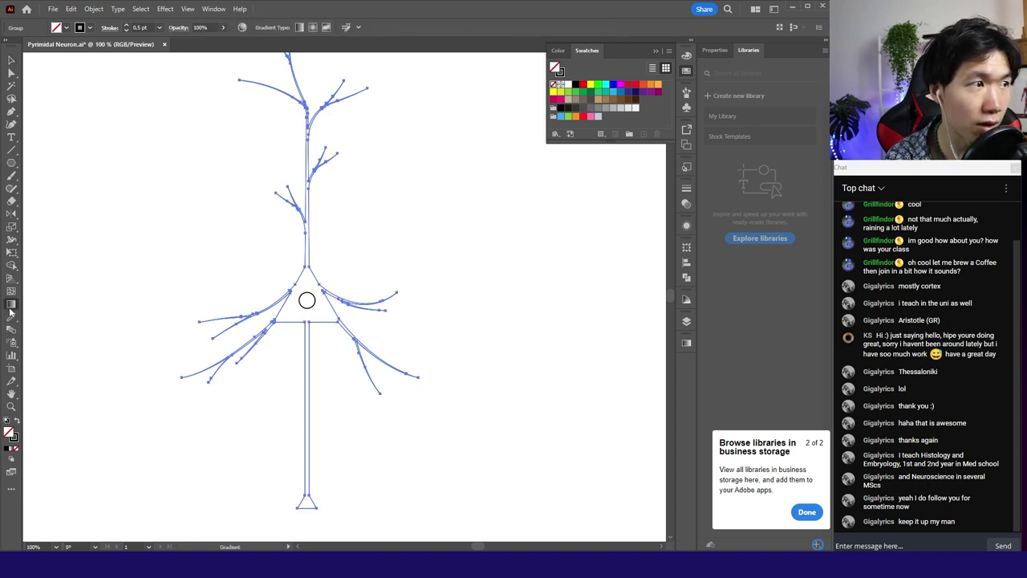
pyautogui.doubleClick(10, 310)
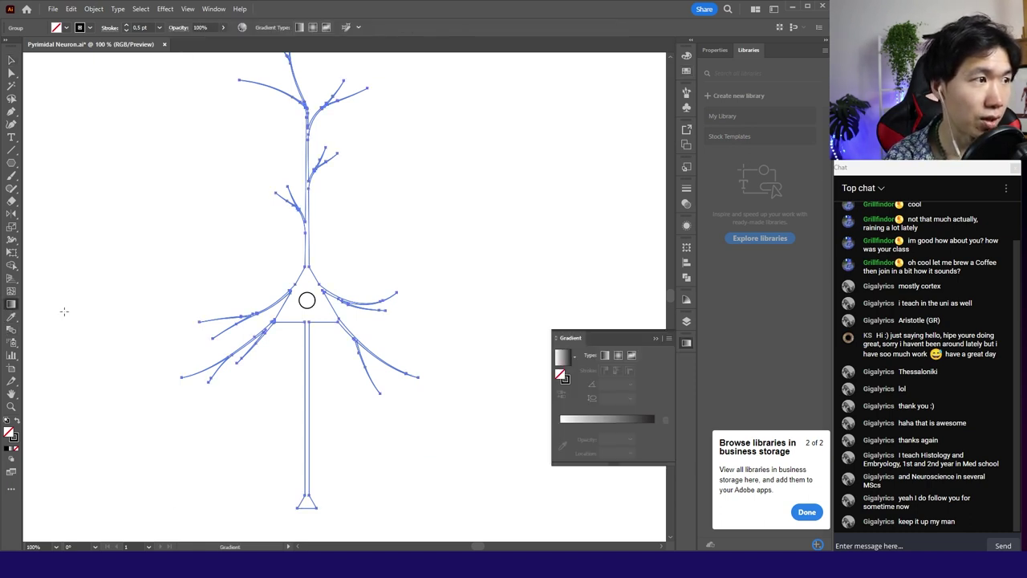
pyautogui.click(618, 355)
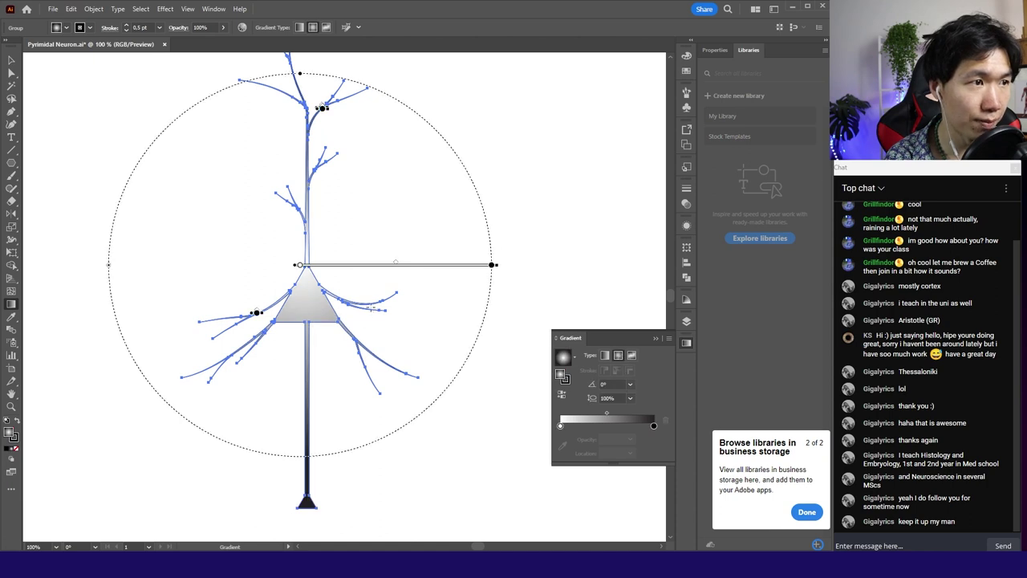
pyautogui.moveTo(503, 303); pyautogui.dragTo(452, 303)
# Set the gradient's outer colour stop to the blue swatch R=41 G=171 B=226 and deselect the neuron
pyautogui.click(686, 341)
pyautogui.moveTo(688, 340); pyautogui.dragTo(645, 344)
pyautogui.click(646, 344)
pyautogui.click(686, 72)
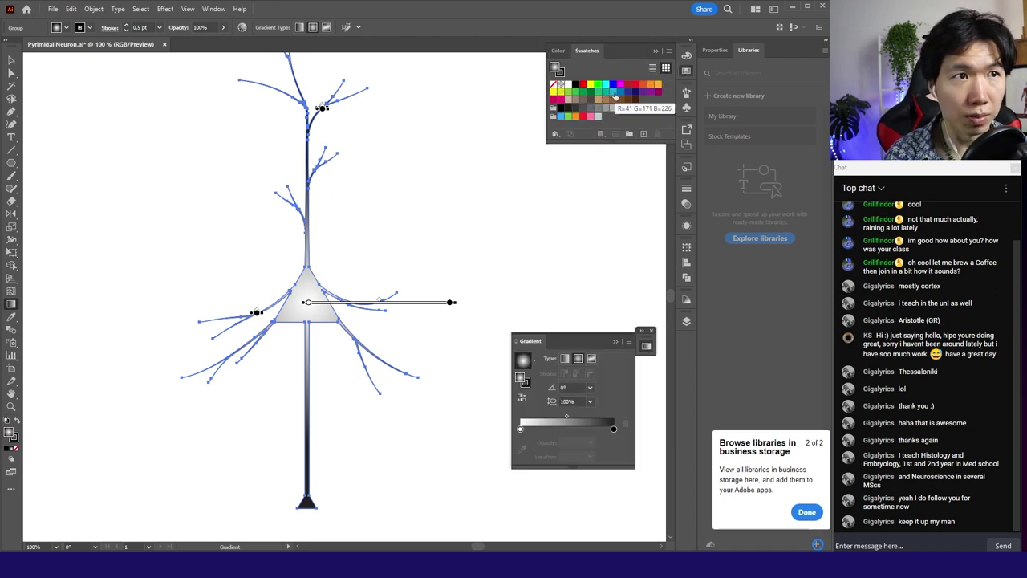
pyautogui.moveTo(612, 92); pyautogui.dragTo(613, 350)
pyautogui.moveTo(615, 433); pyautogui.dragTo(613, 430)
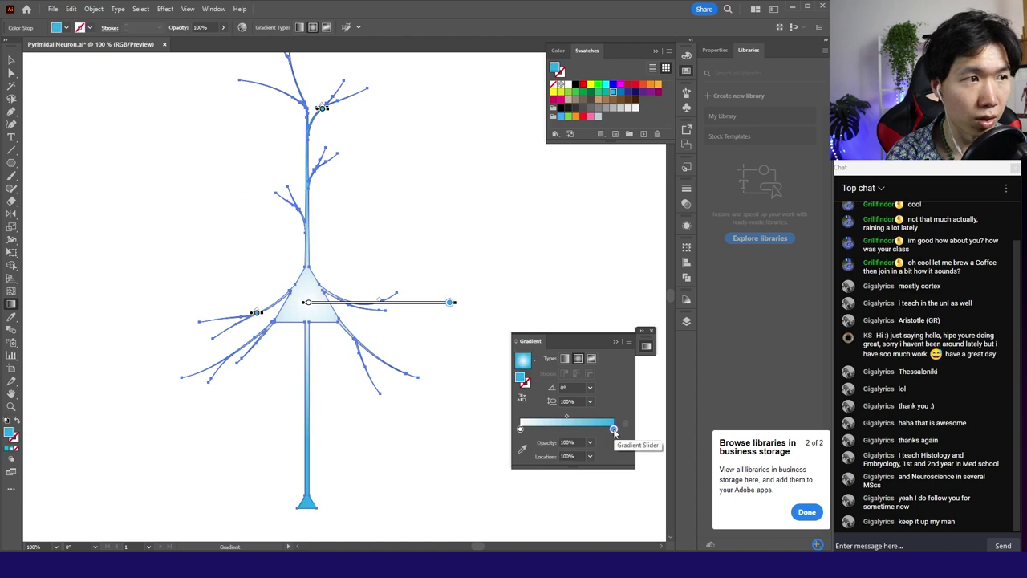
pyautogui.press('v')
pyautogui.hotkey('ctrl', '-')
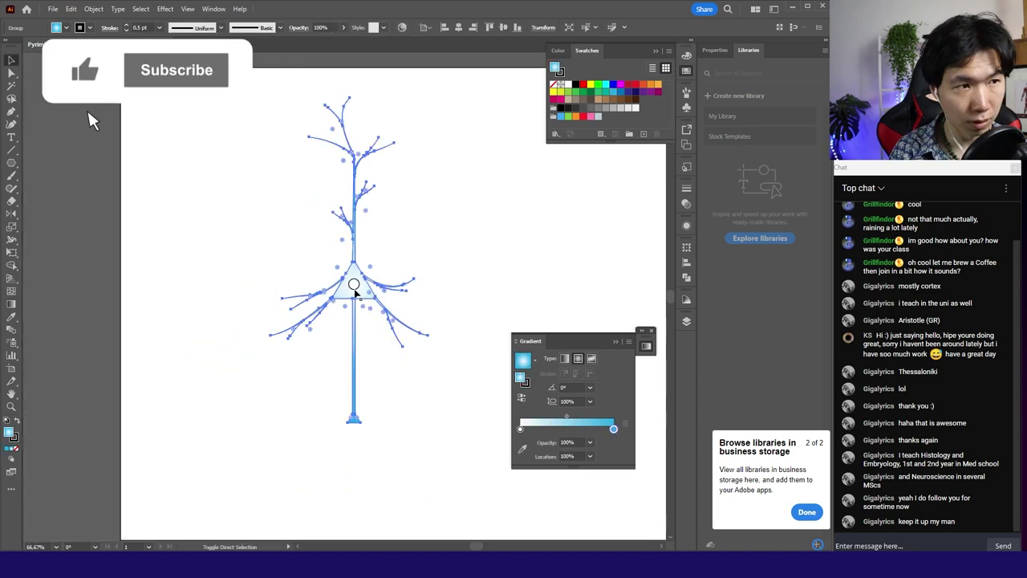
pyautogui.click(449, 273)
pyautogui.scroll(2, 431, 286)
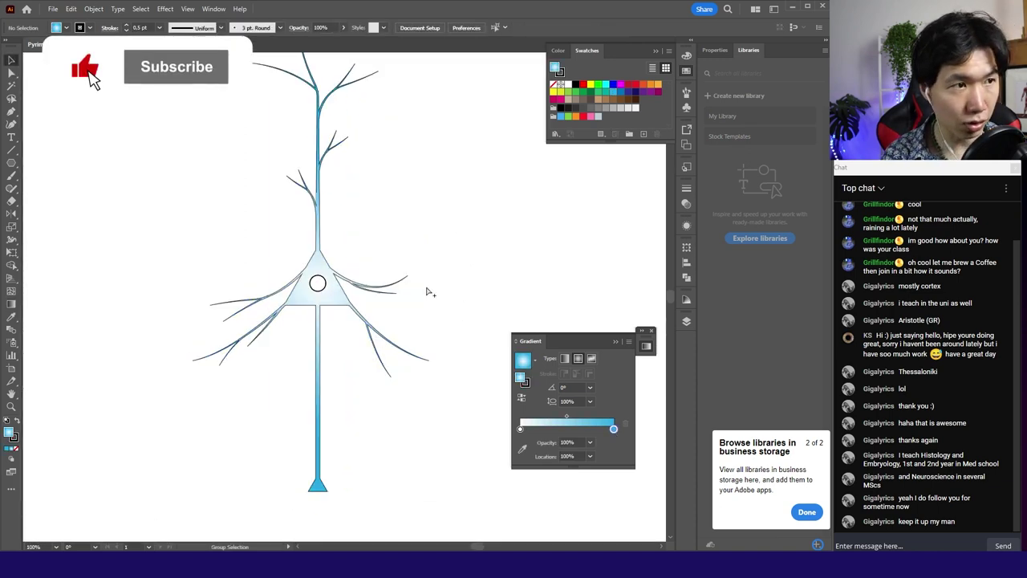
pyautogui.moveTo(401, 278); pyautogui.dragTo(564, 359)
pyautogui.moveTo(505, 312); pyautogui.dragTo(434, 312)
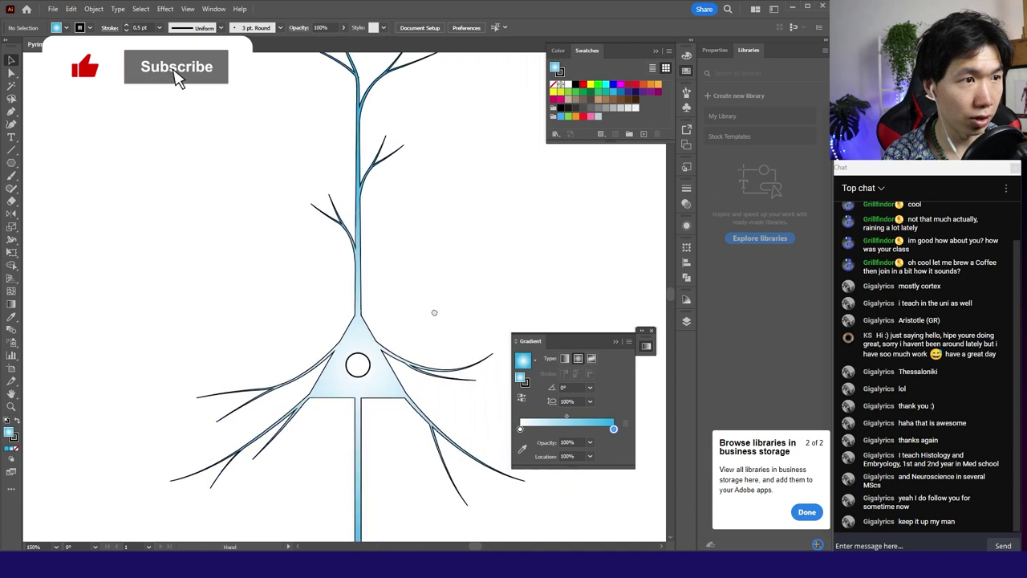
# Fill the nucleus circle with the blue radial gradient and remove its stroke
pyautogui.click(363, 360)
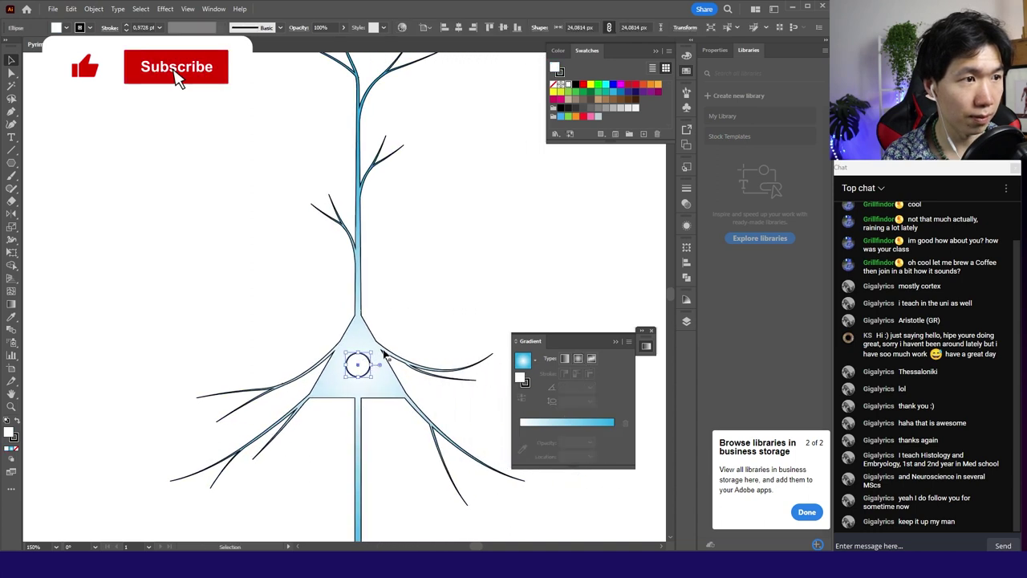
pyautogui.click(581, 361)
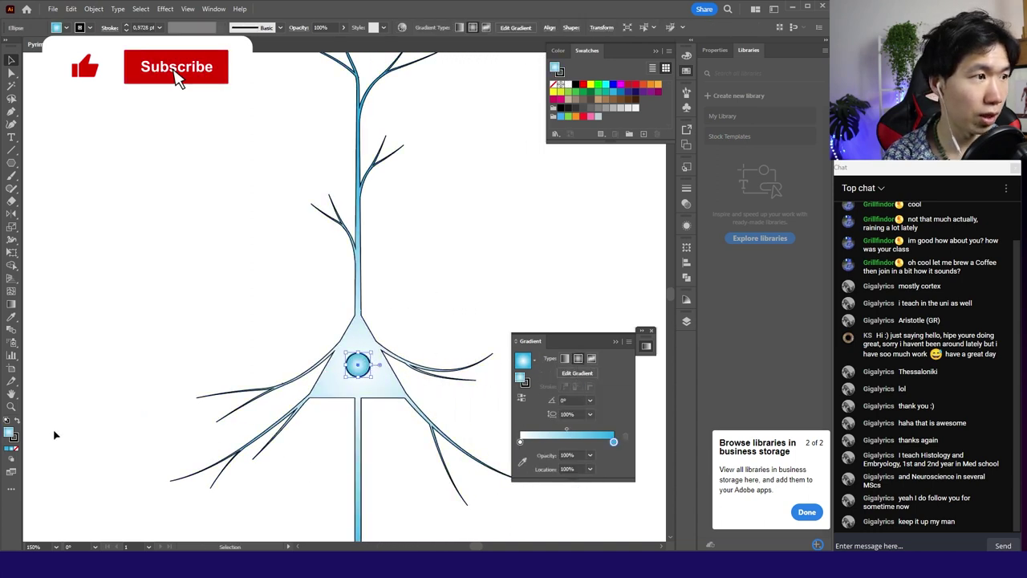
pyautogui.click(14, 439)
pyautogui.click(18, 451)
pyautogui.click(233, 345)
pyautogui.keyDown('alt'); pyautogui.scroll(-3, 301, 361); pyautogui.keyUp('alt')
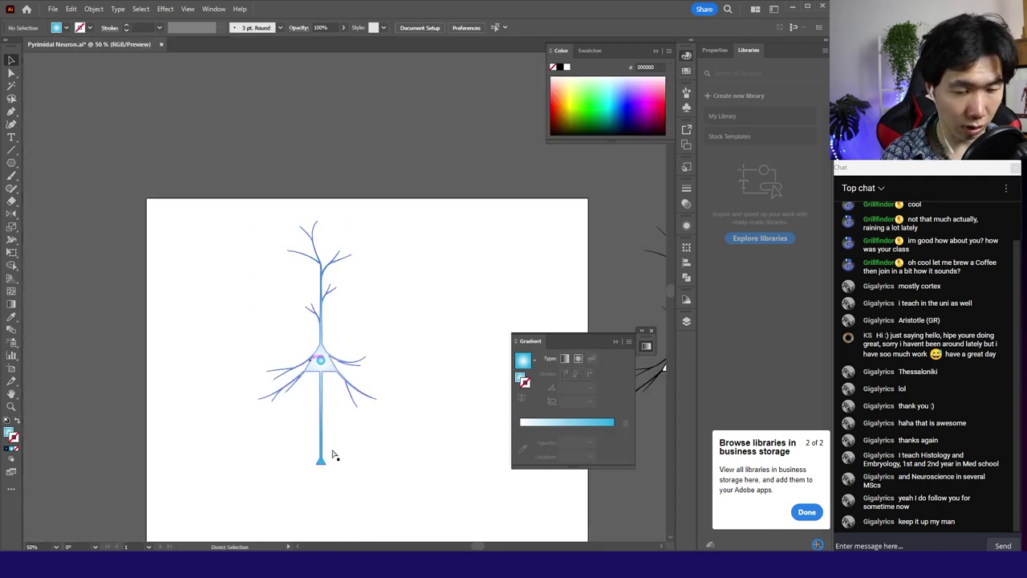
# Round the two corners where the axon meets the base of the soma
pyautogui.keyDown('alt'); pyautogui.scroll(3, 316, 410); pyautogui.keyUp('alt')
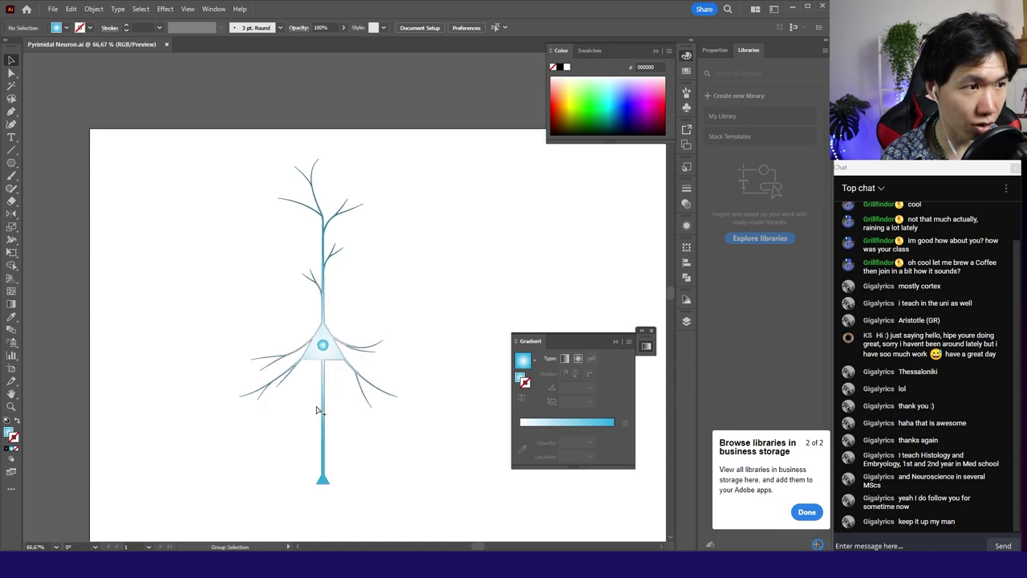
pyautogui.press('a')
pyautogui.keyDown('alt'); pyautogui.scroll(2, 344, 367); pyautogui.keyUp('alt')
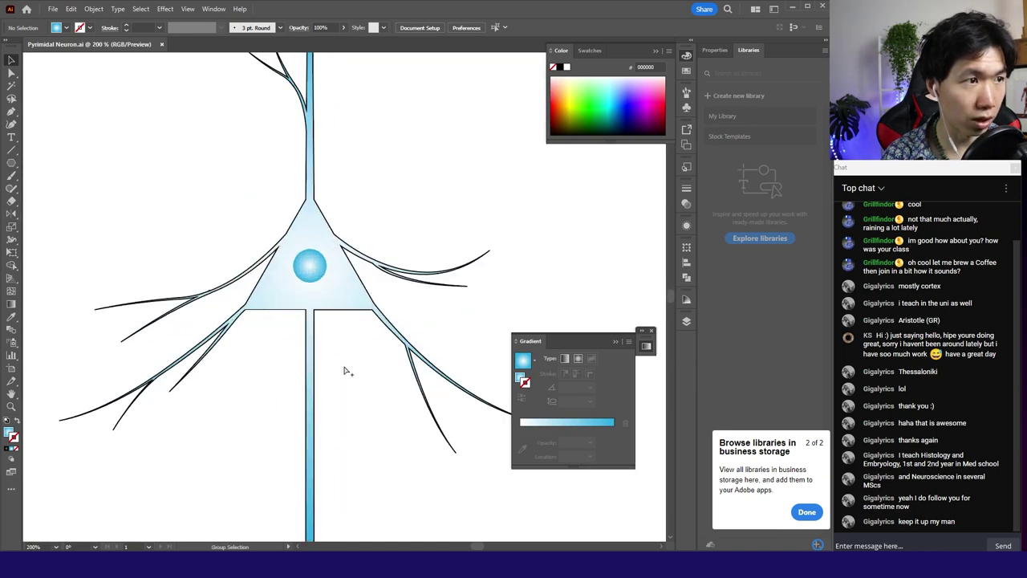
pyautogui.keyDown('alt'); pyautogui.scroll(1, 255, 184); pyautogui.keyUp('alt')
pyautogui.click(306, 252)
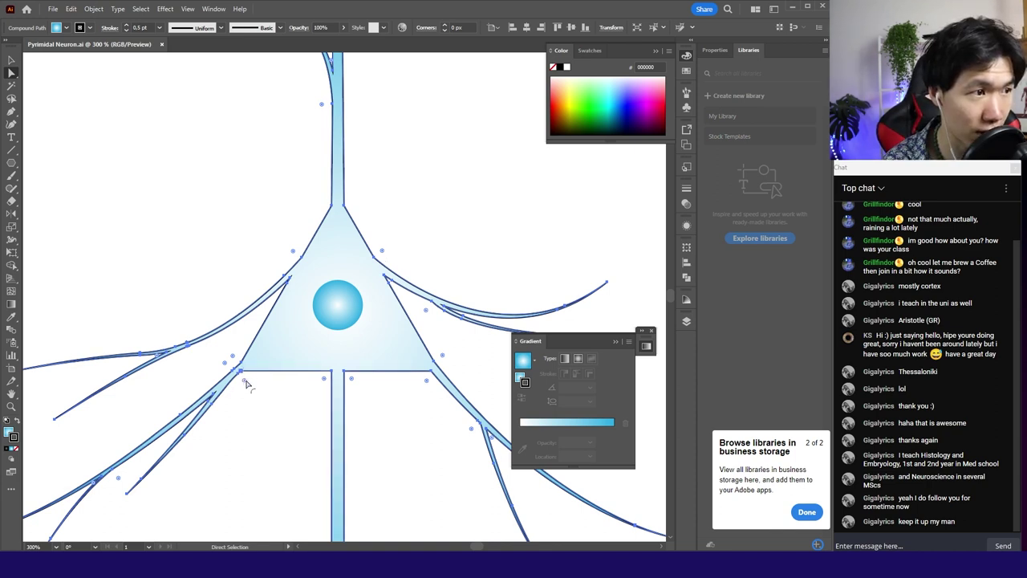
pyautogui.moveTo(302, 401); pyautogui.dragTo(367, 394)
pyautogui.click(440, 330)
# Round the corner where the underside of the lower-right dendrite meets the soma's base
pyautogui.click(289, 281)
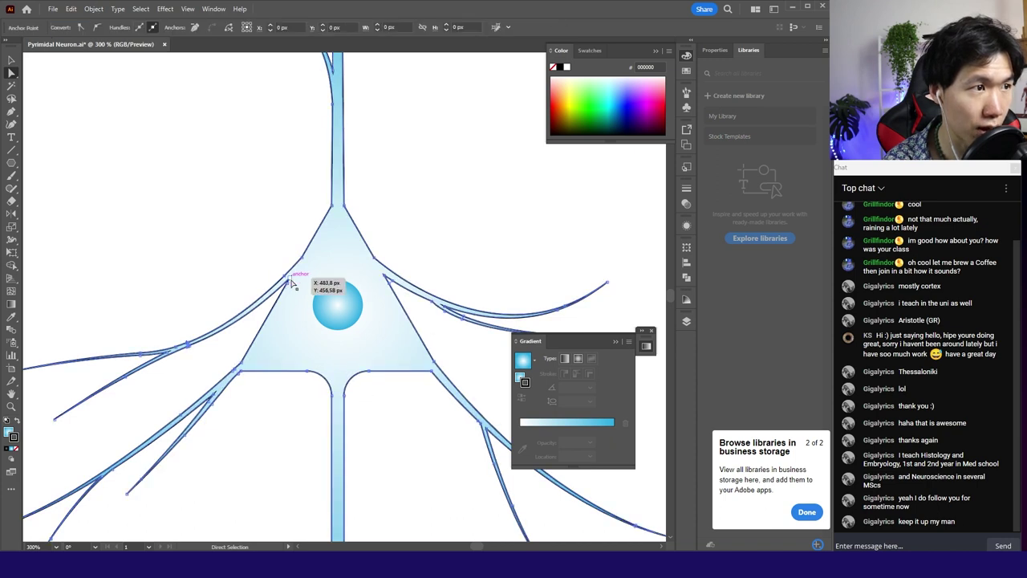
pyautogui.click(430, 376)
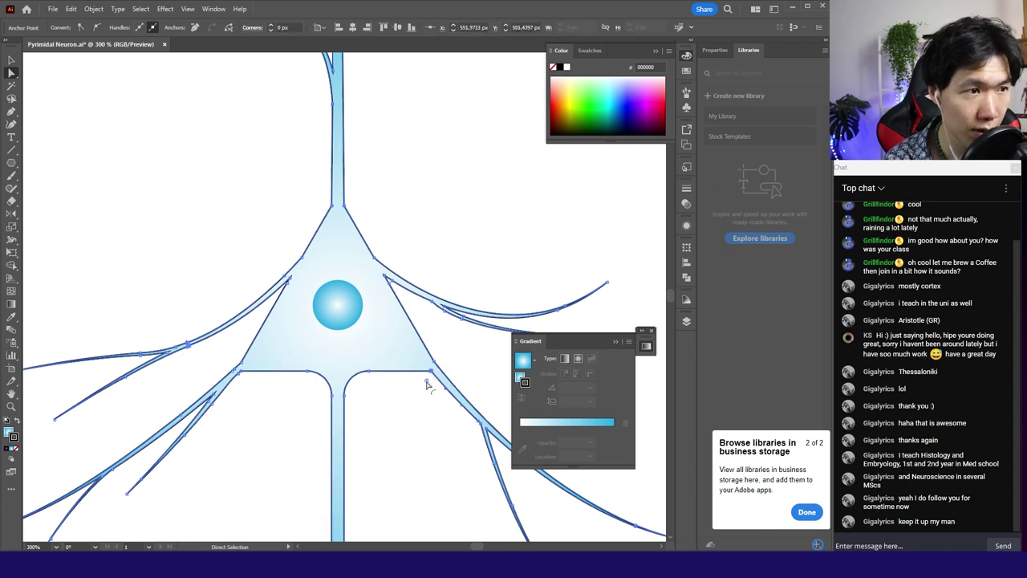
pyautogui.moveTo(428, 385); pyautogui.dragTo(405, 405)
# Remove the surplus anchor points under the lower-left dendrite's junction and round its corner with the soma's base
pyautogui.scroll(4, 243, 390)
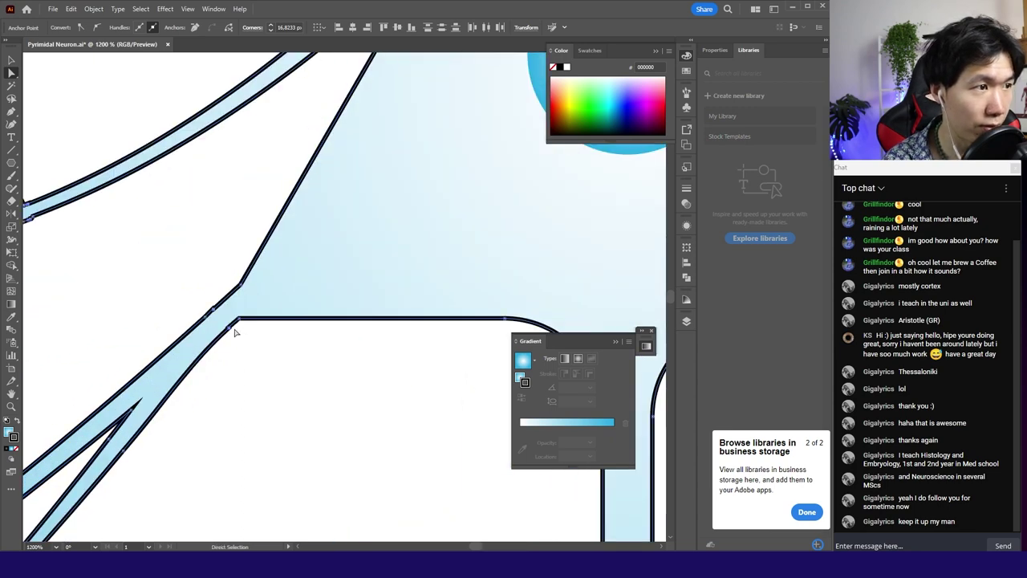
pyautogui.click(232, 335)
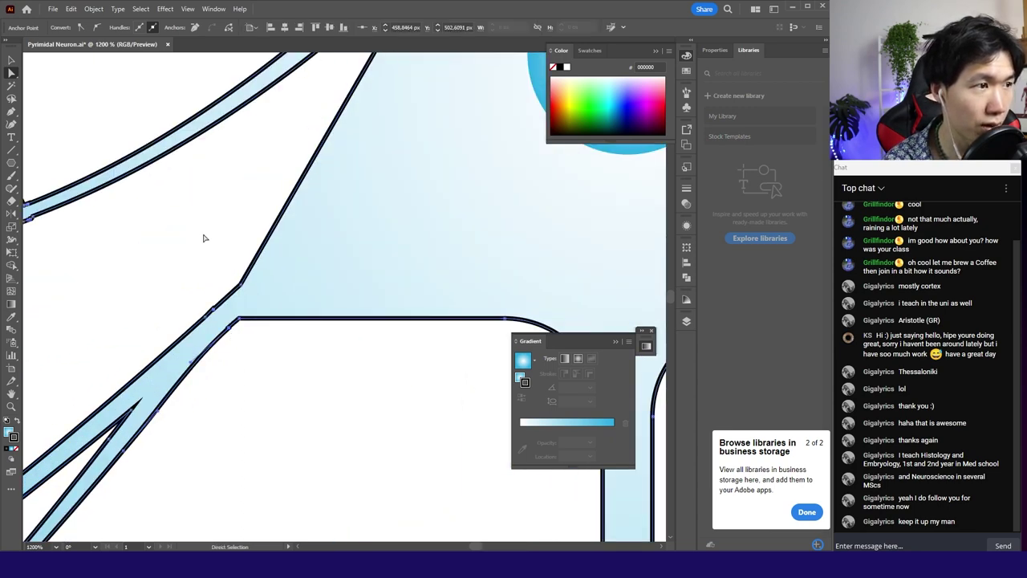
pyautogui.click(195, 28)
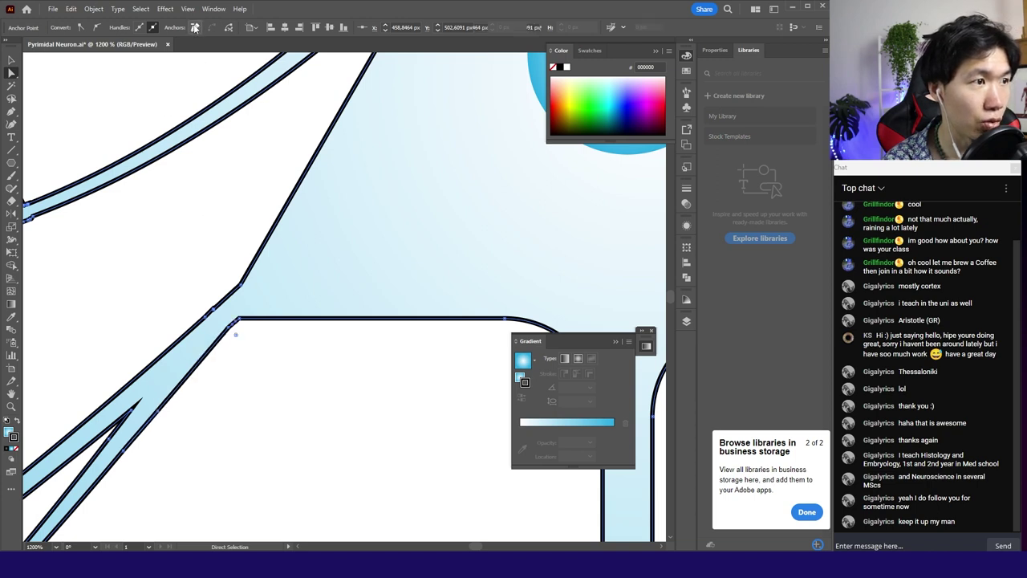
pyautogui.click(233, 328)
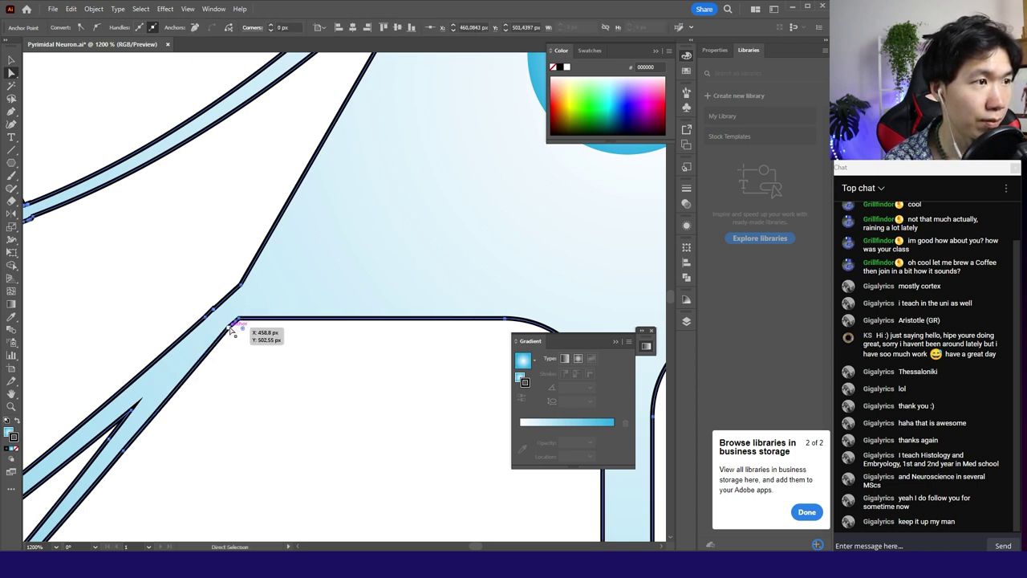
pyautogui.click(195, 28)
pyautogui.moveTo(242, 329); pyautogui.dragTo(400, 452)
# Round the upper corner between the lower-left dendrite and the soma, and remove the surplus anchor point beside it
pyautogui.click(243, 284)
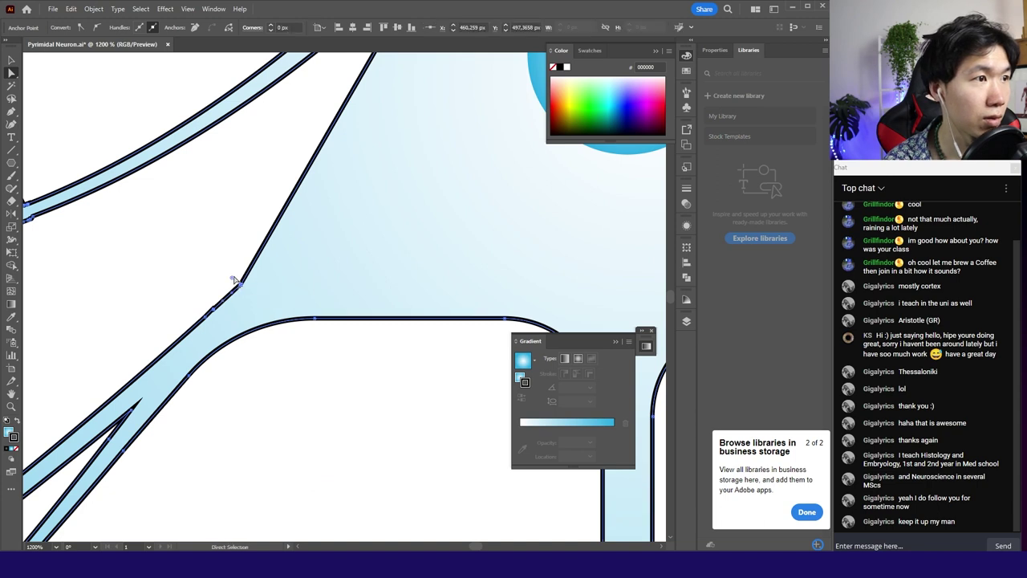
pyautogui.moveTo(233, 279); pyautogui.dragTo(114, 236)
pyautogui.click(212, 309)
pyautogui.click(194, 27)
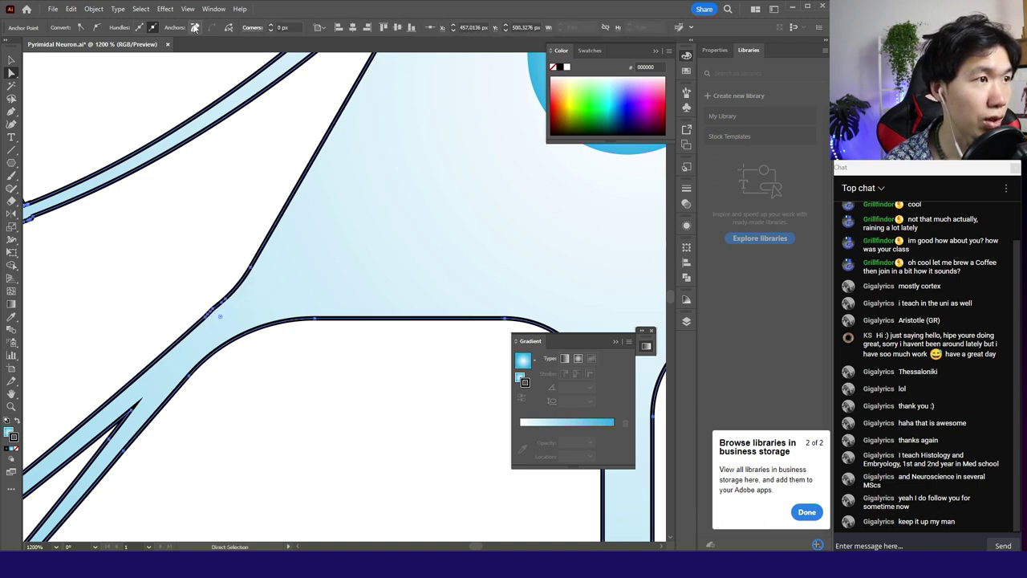
pyautogui.click(234, 207)
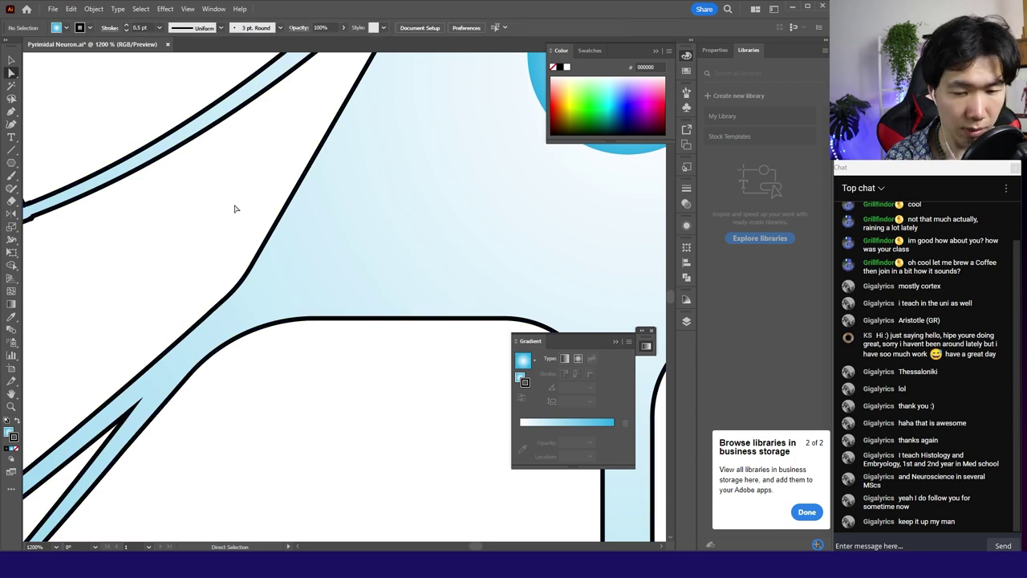
# Remove the extra anchor point at the soma's apex and round both corners where the apical dendrite joins it
pyautogui.scroll(-6, 234, 209)
pyautogui.scroll(2, 378, 201)
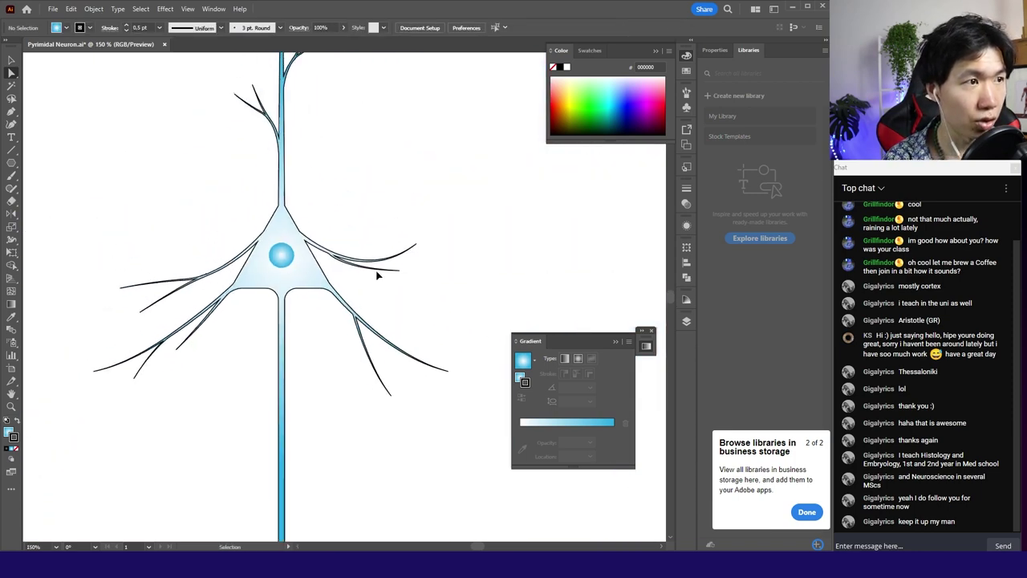
pyautogui.scroll(6, 289, 201)
pyautogui.moveTo(229, 221); pyautogui.dragTo(230, 231)
pyautogui.hotkey('ctrl', 'z')
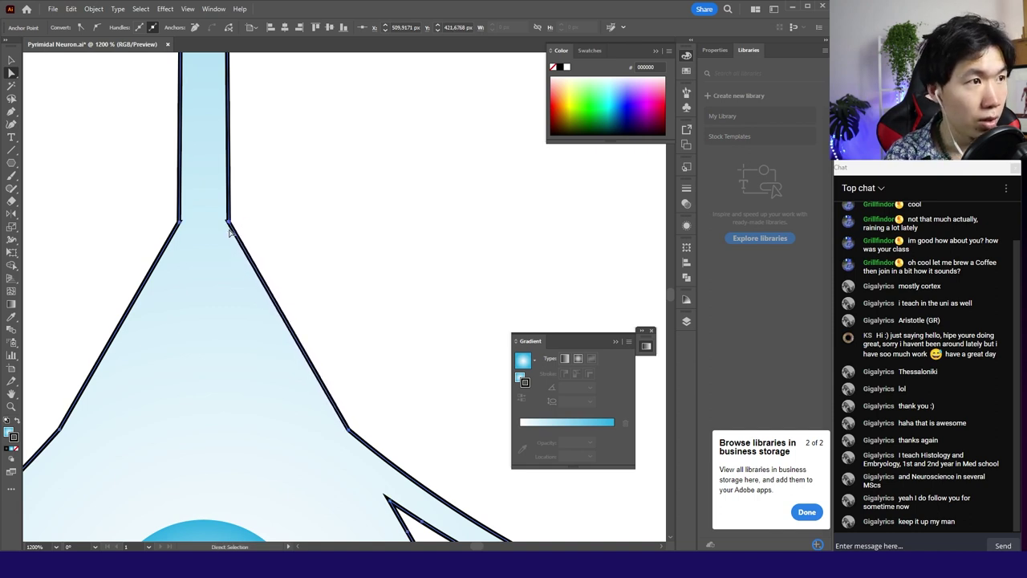
pyautogui.click(194, 27)
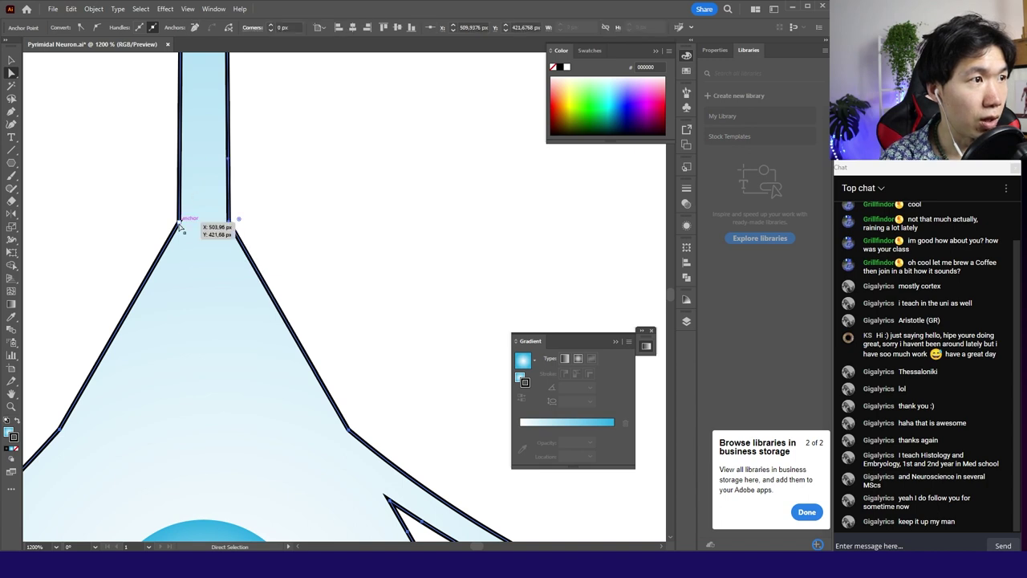
pyautogui.click(202, 100)
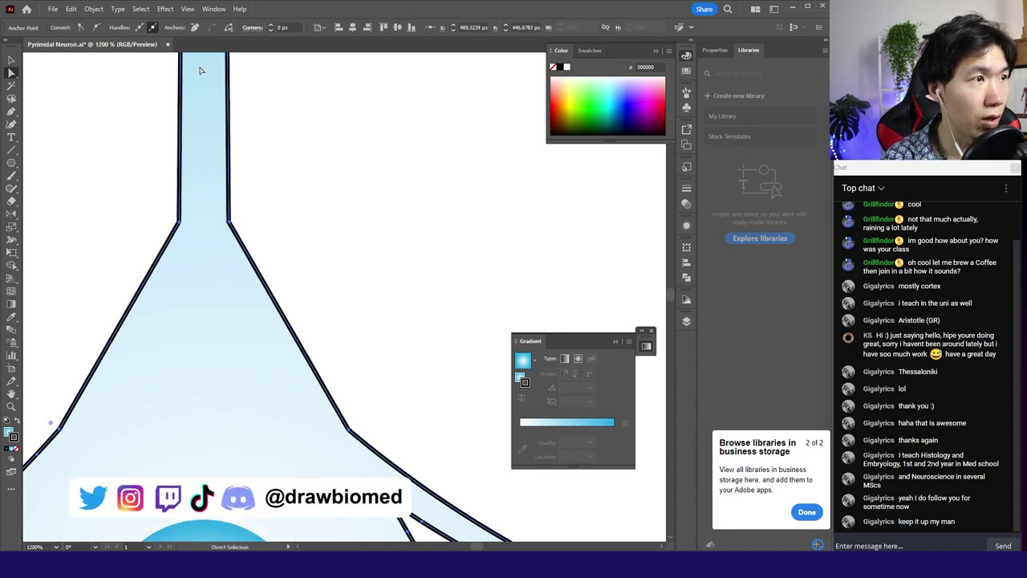
pyautogui.moveTo(226, 231); pyautogui.dragTo(394, 152)
pyautogui.click(330, 273)
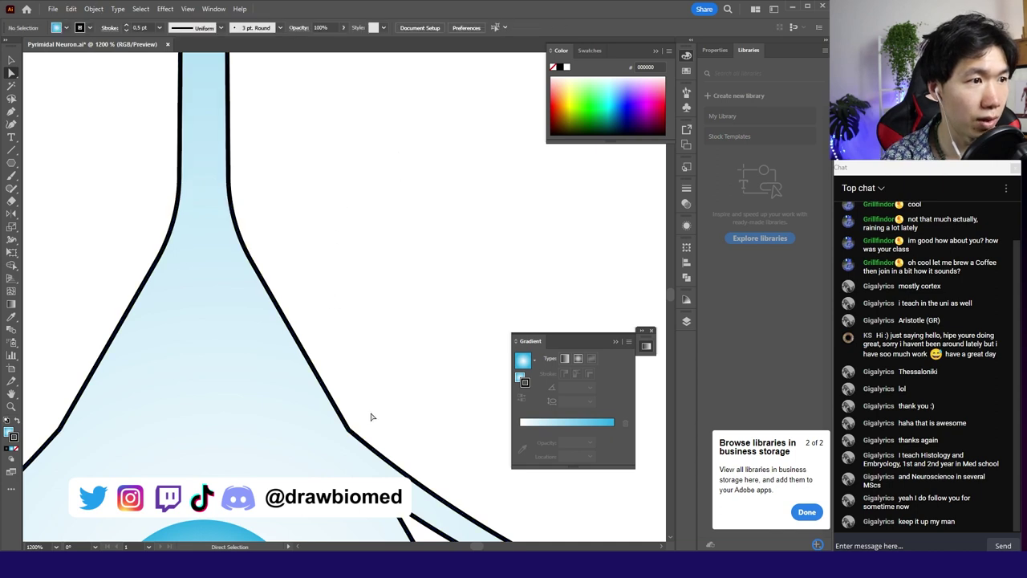
# Round the upper corners where the left and right upper side dendrites meet the soma
pyautogui.hscroll(-5, 285, 427)
pyautogui.hscroll(3, 293, 407)
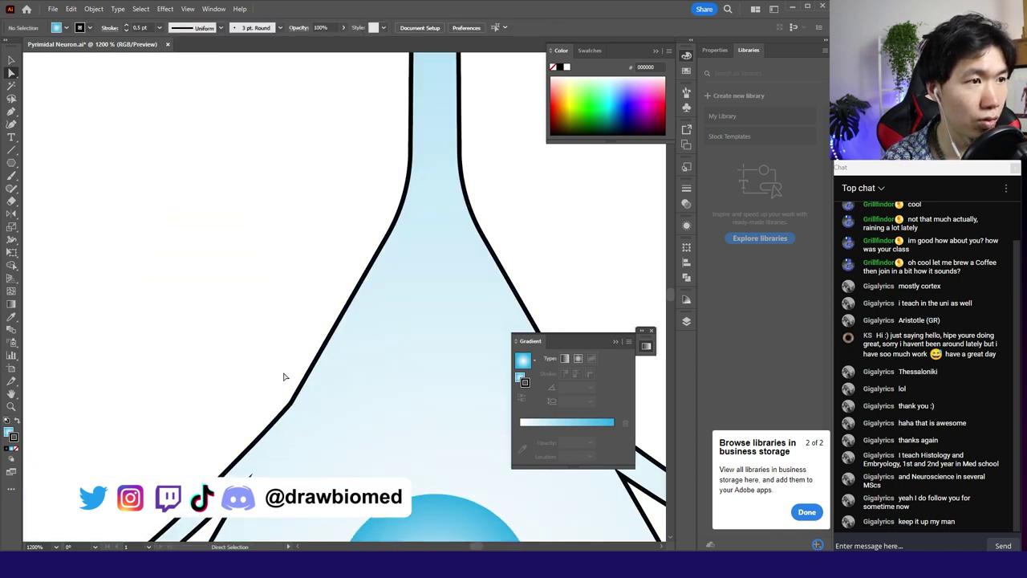
pyautogui.moveTo(128, 344); pyautogui.dragTo(603, 175)
pyautogui.moveTo(328, 321); pyautogui.dragTo(289, 242)
# Blunt the sharp notch below the upper-right dendrite's junction with the soma by removing its tip anchor point
pyautogui.scroll(8, 290, 242)
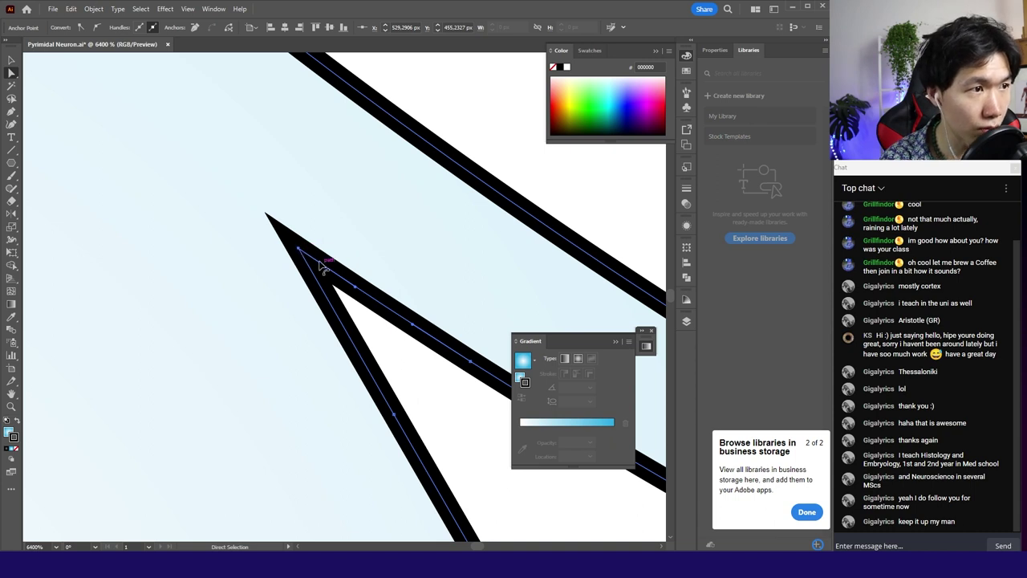
pyautogui.moveTo(301, 251)
pyautogui.mouseDown()
pyautogui.moveTo(342, 293)
pyautogui.moveTo(300, 263)
pyautogui.mouseUp()
pyautogui.hotkey('ctrl', 'z')
pyautogui.scroll(-3, 301, 265)
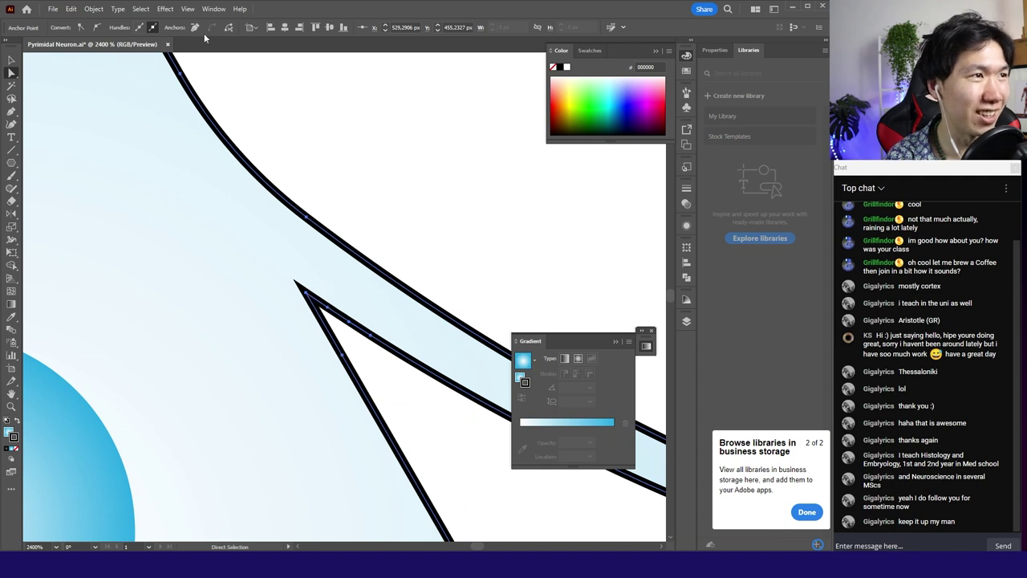
pyautogui.click(195, 27)
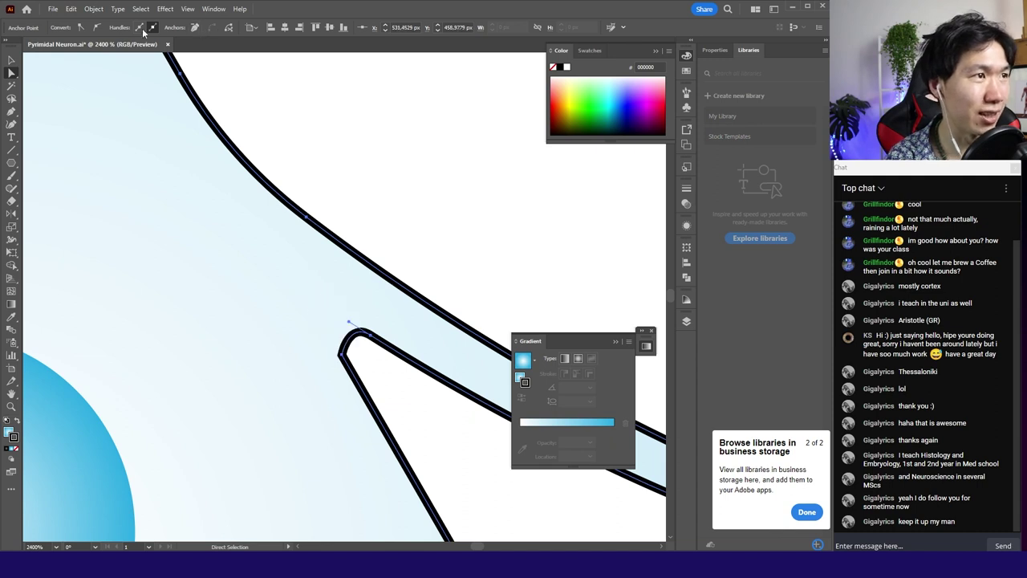
pyautogui.click(432, 232)
pyautogui.scroll(-6, 442, 235)
# Round the corners of the terminal triangle at the axon's end and deselect the neuron
pyautogui.press('a')
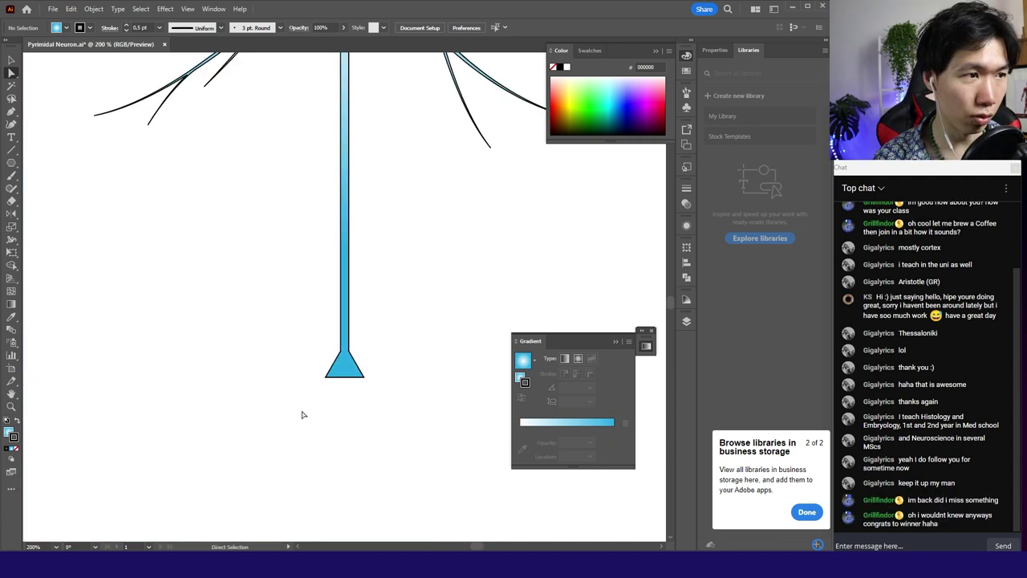
pyautogui.moveTo(298, 410); pyautogui.dragTo(360, 314)
pyautogui.scroll(4, 370, 386)
pyautogui.click(272, 273)
pyautogui.moveTo(247, 259); pyautogui.dragTo(385, 300)
pyautogui.moveTo(318, 272); pyautogui.dragTo(420, 232)
pyautogui.click(406, 236)
pyautogui.press('v')
pyautogui.scroll(-7, 450, 389)
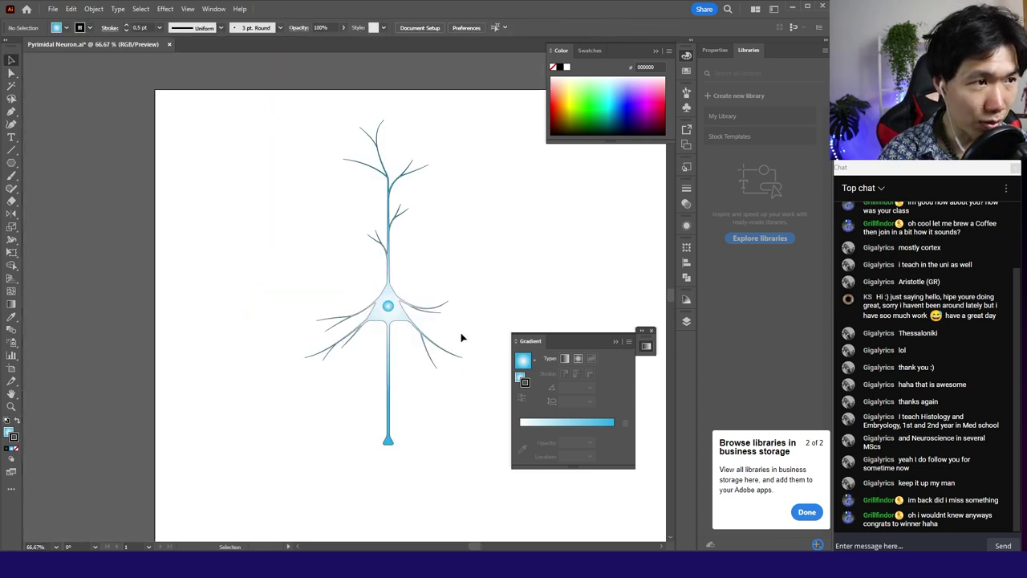